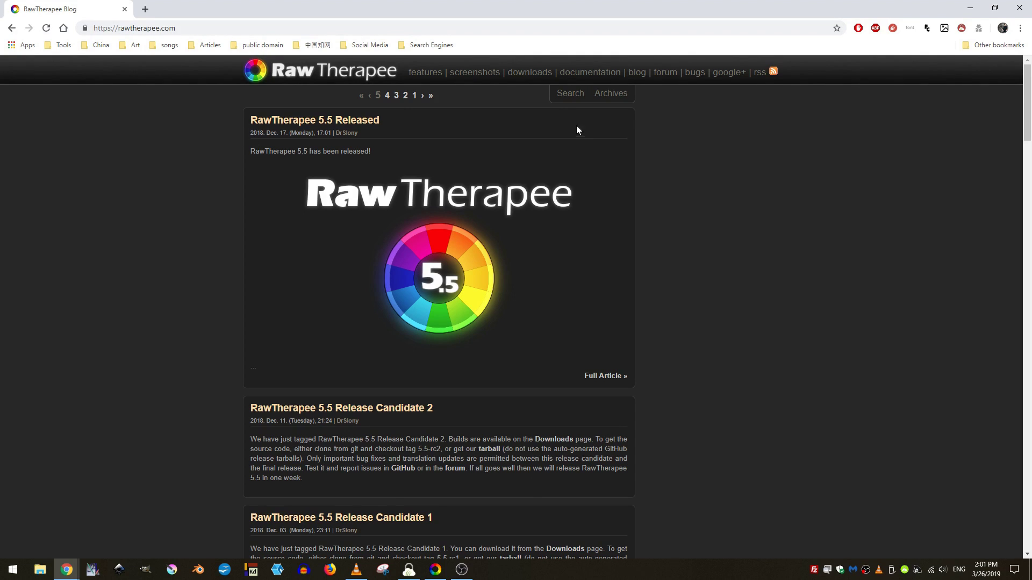
Step: Open the RawTherapee downloads page in Chrome, then minimize the browser to reveal RawTherapee
click(530, 73)
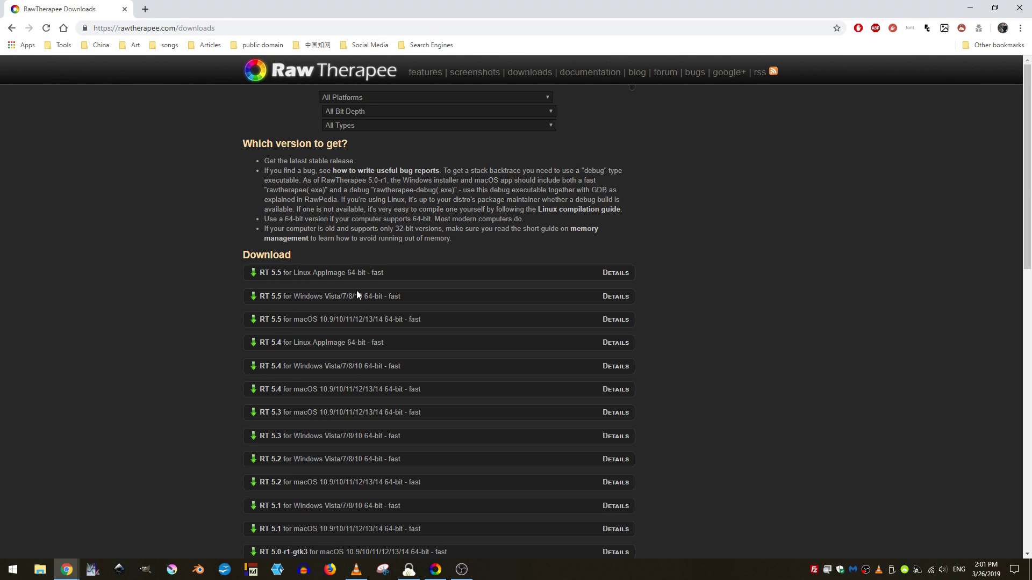
click(970, 7)
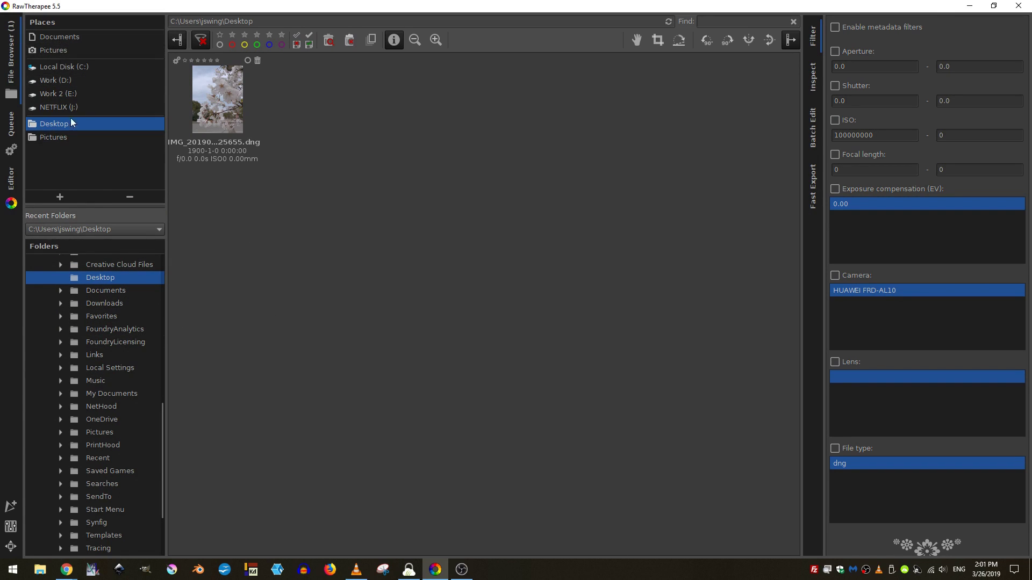
Step: Select IMG_20190326_125655.dng in the Desktop folder and open it in the Editor
scroll(94, 295, up, 10)
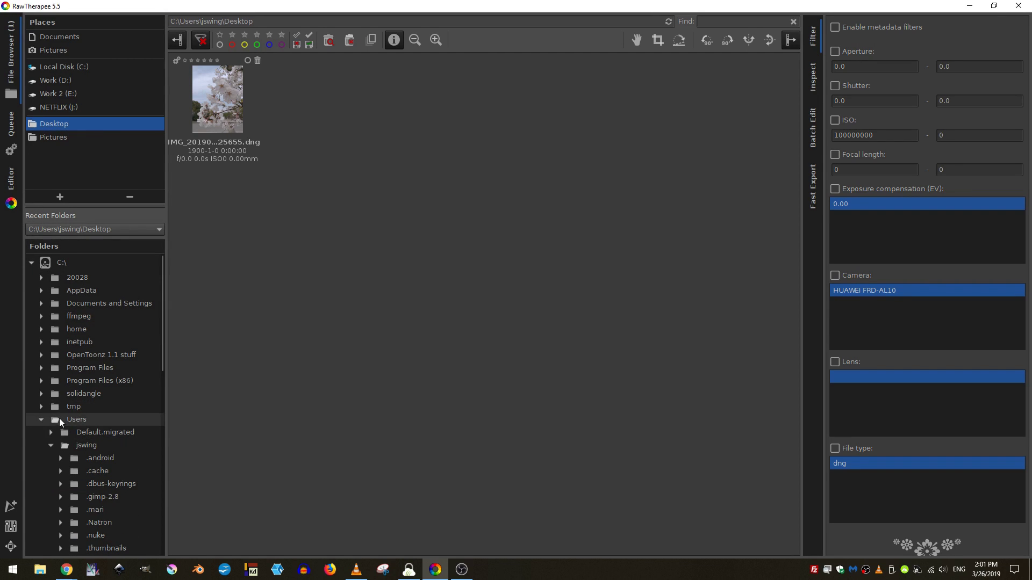
scroll(79, 317, down, 4)
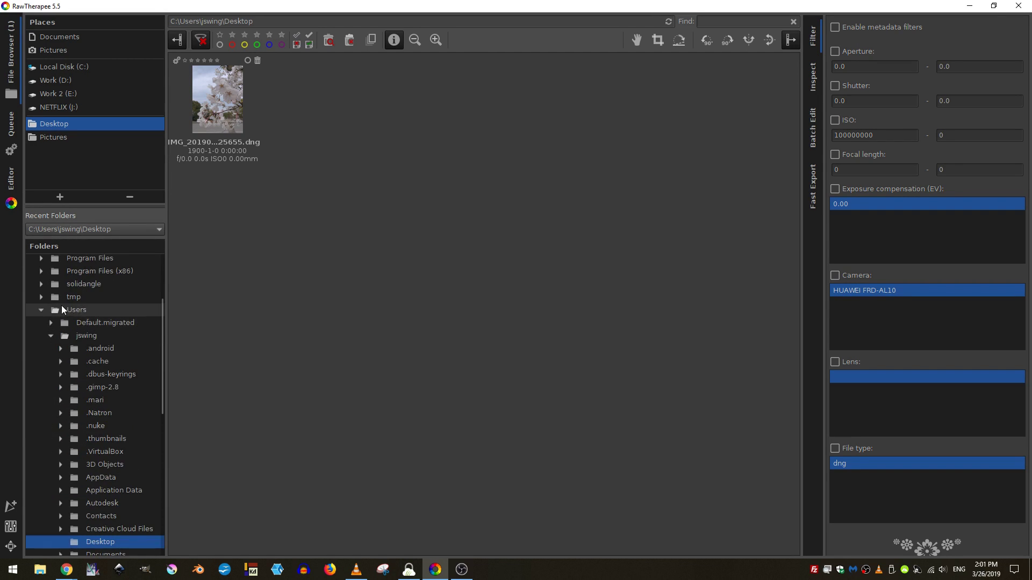
scroll(77, 308, down, 3)
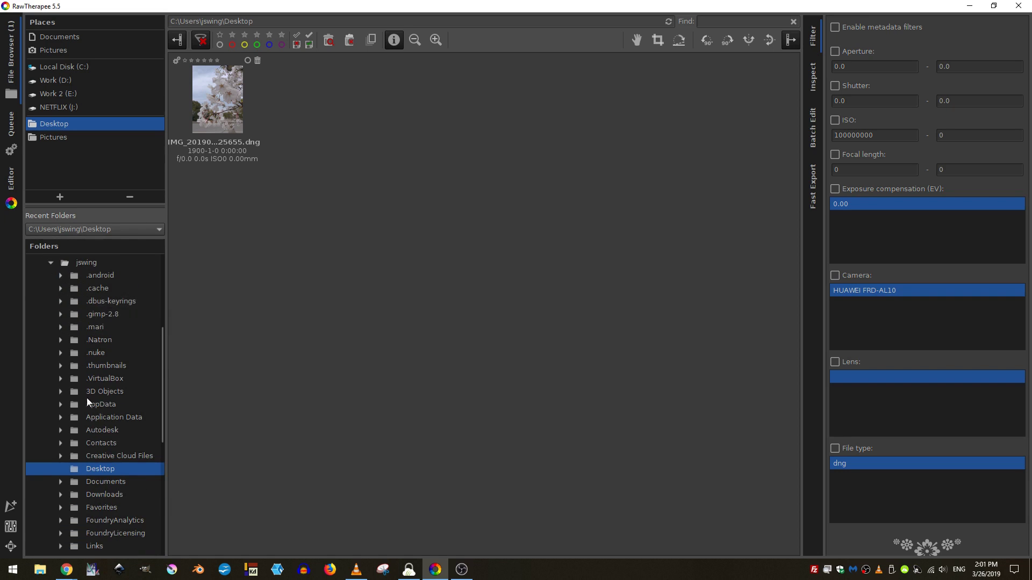
click(213, 102)
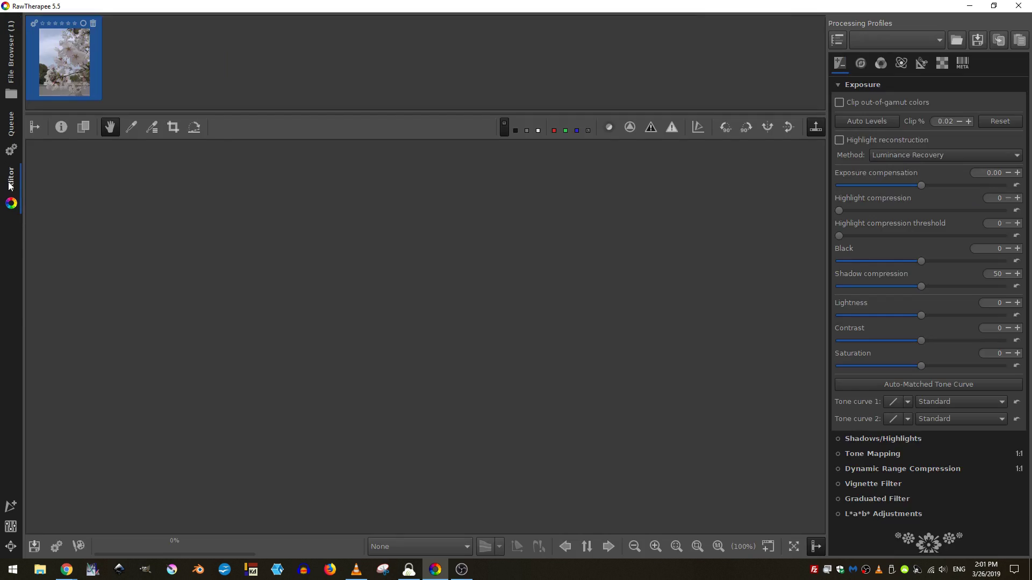
click(11, 182)
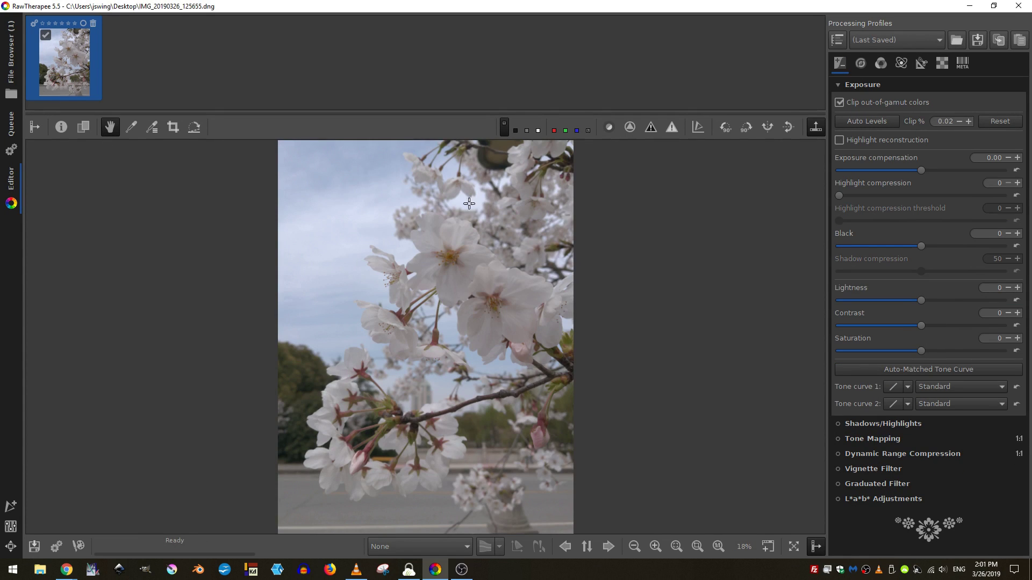
Step: Reload the cherry blossom DNG from the File Browser into the Editor
click(7, 63)
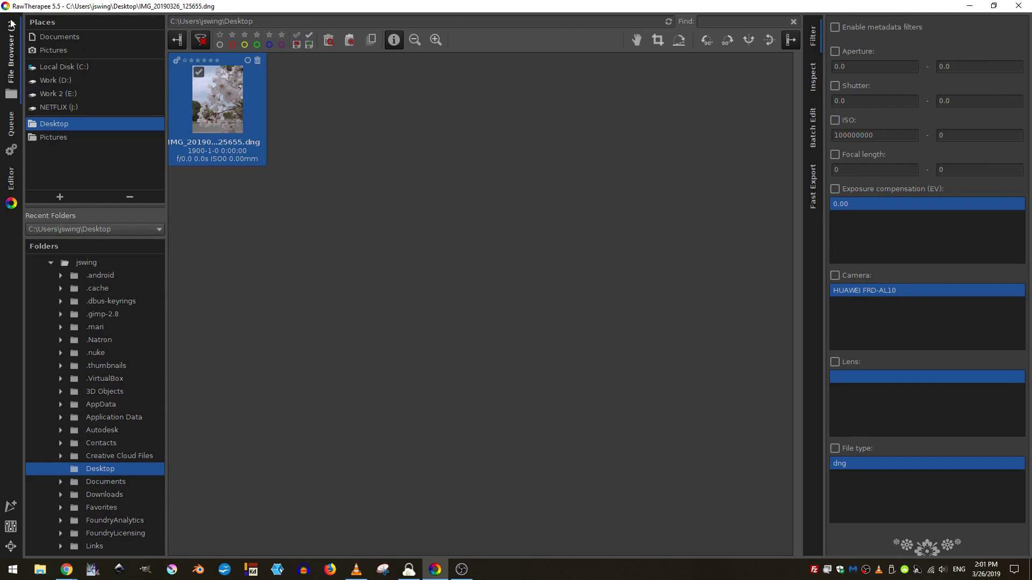
double_click(221, 112)
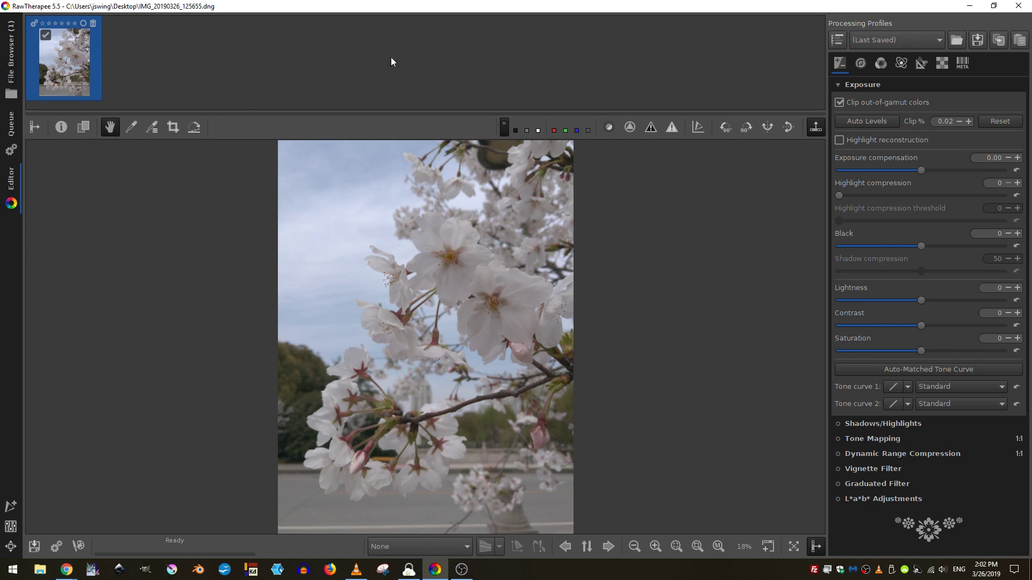
Step: Hide the history/navigator panel and filmstrip, keeping the tool panel beside the preview
click(36, 127)
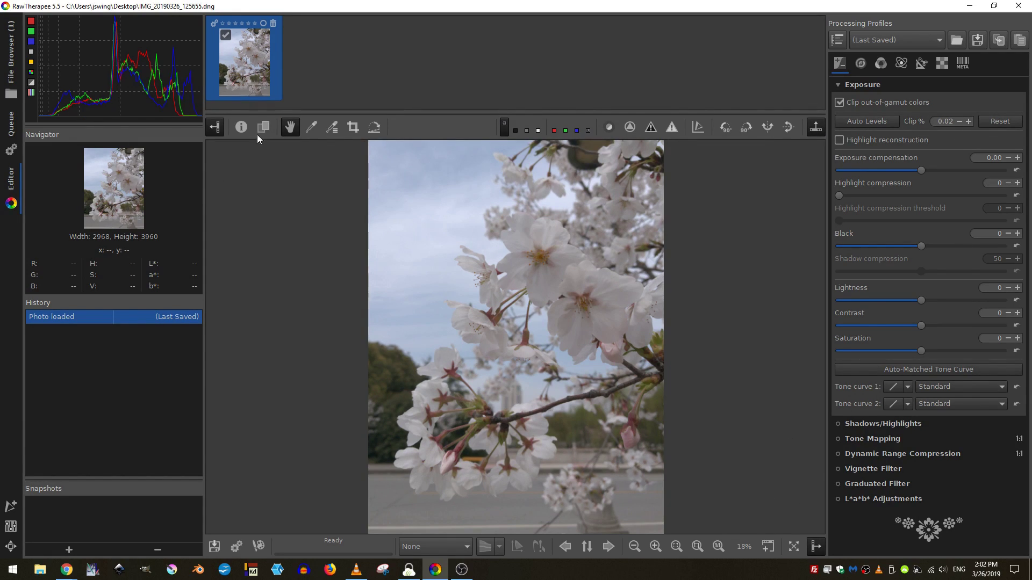
click(214, 129)
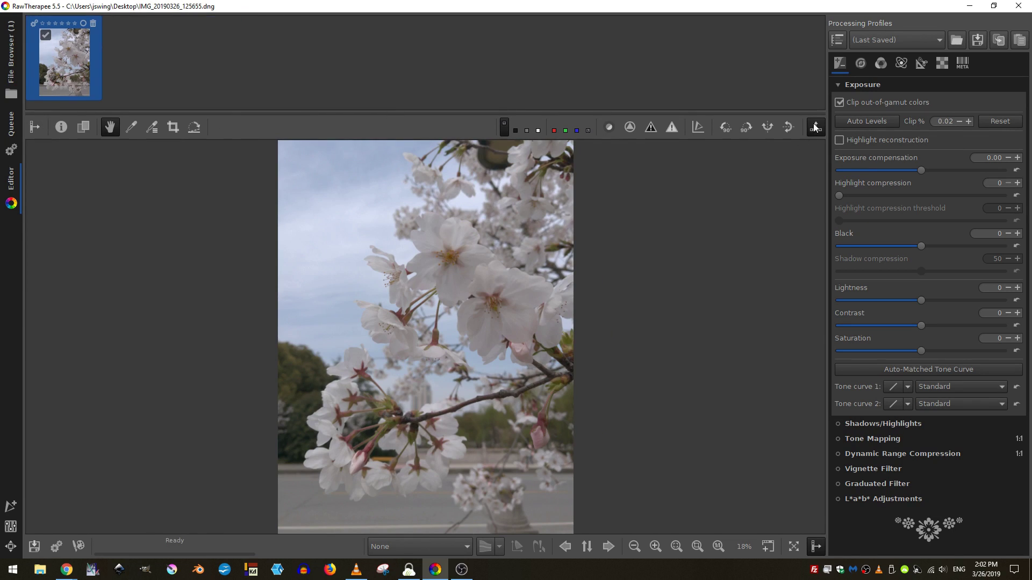
click(815, 547)
click(816, 543)
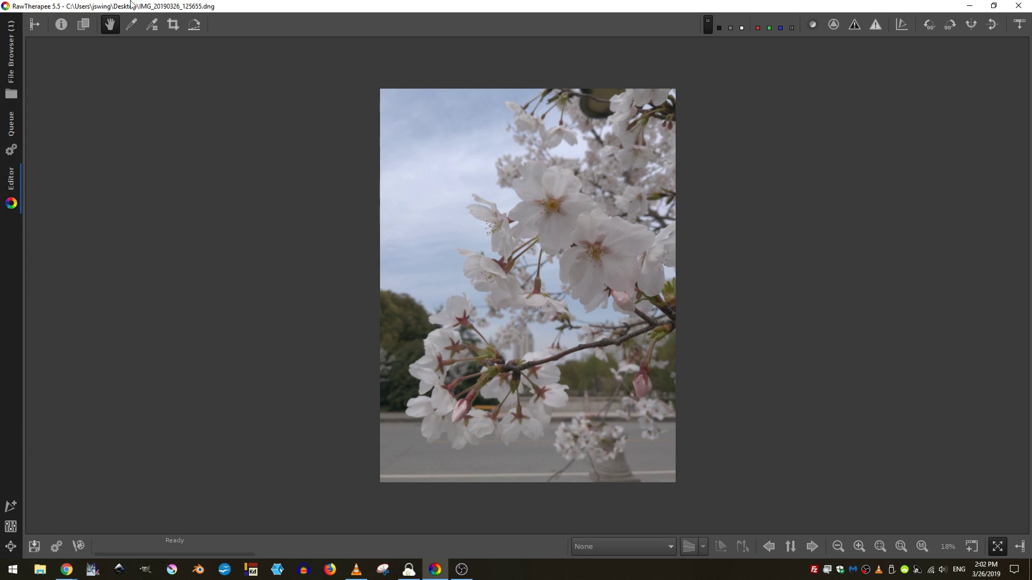
click(34, 24)
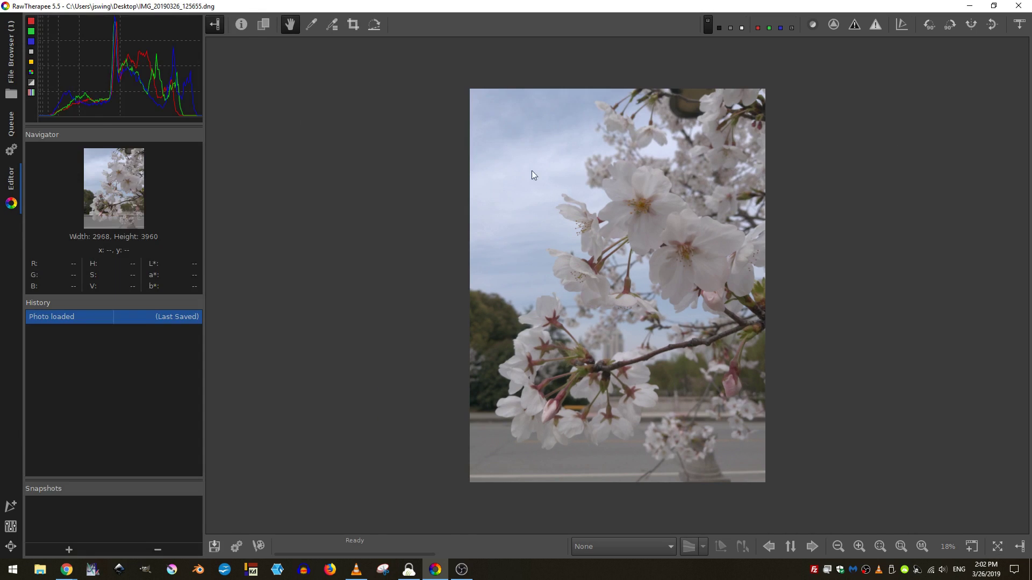
click(1019, 24)
click(1019, 547)
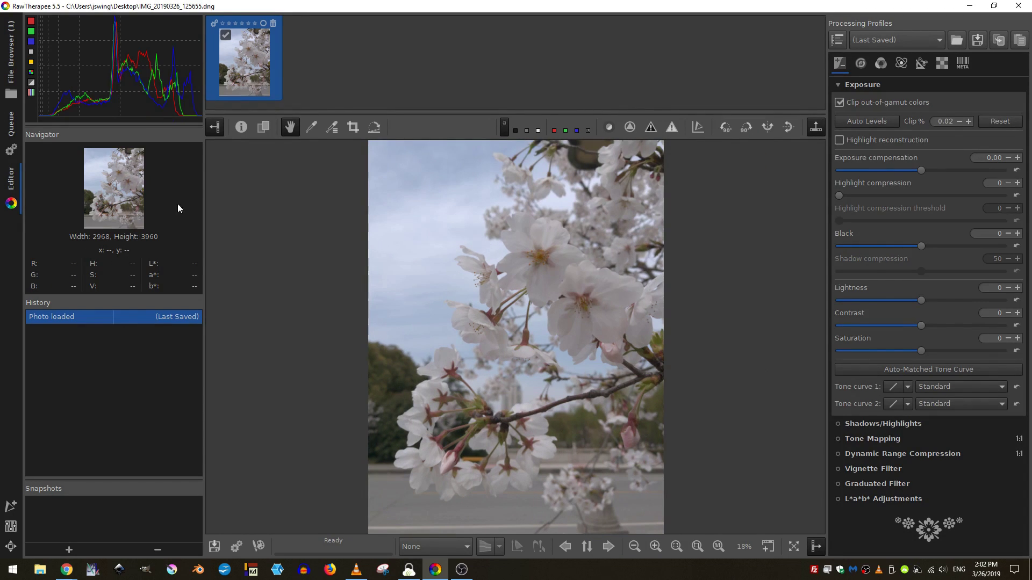
click(215, 127)
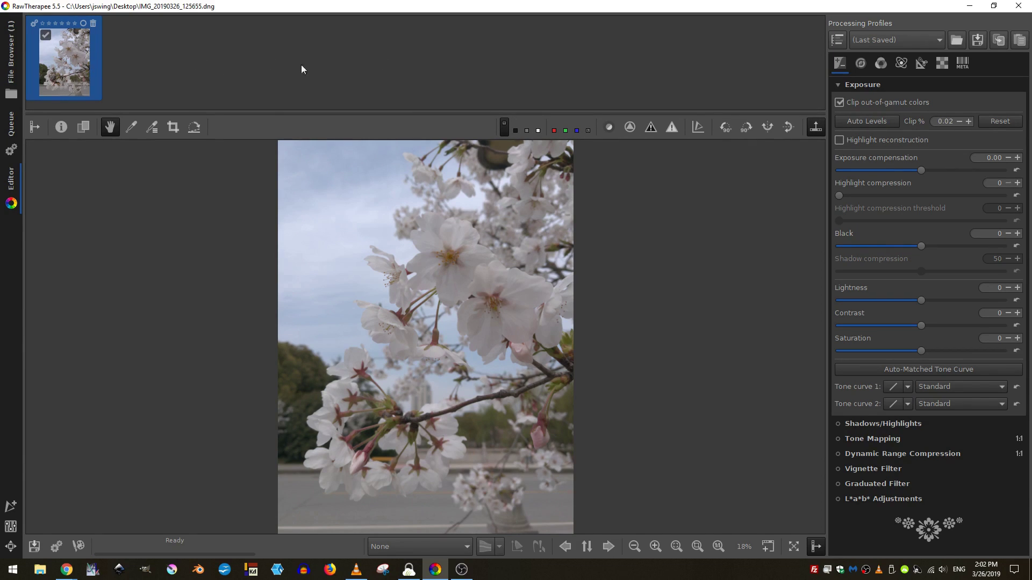
click(815, 127)
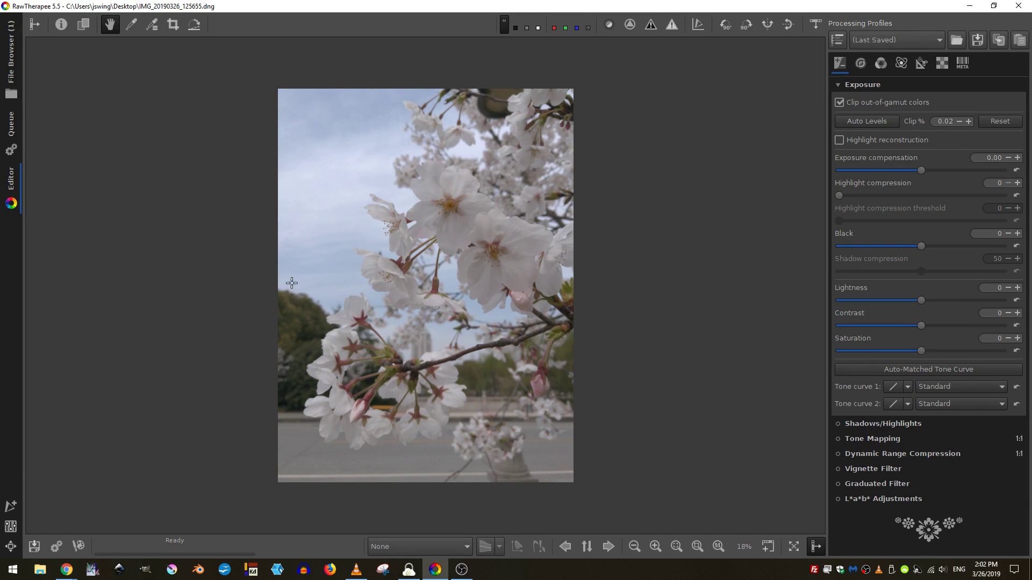
scroll(513, 299, up, 5)
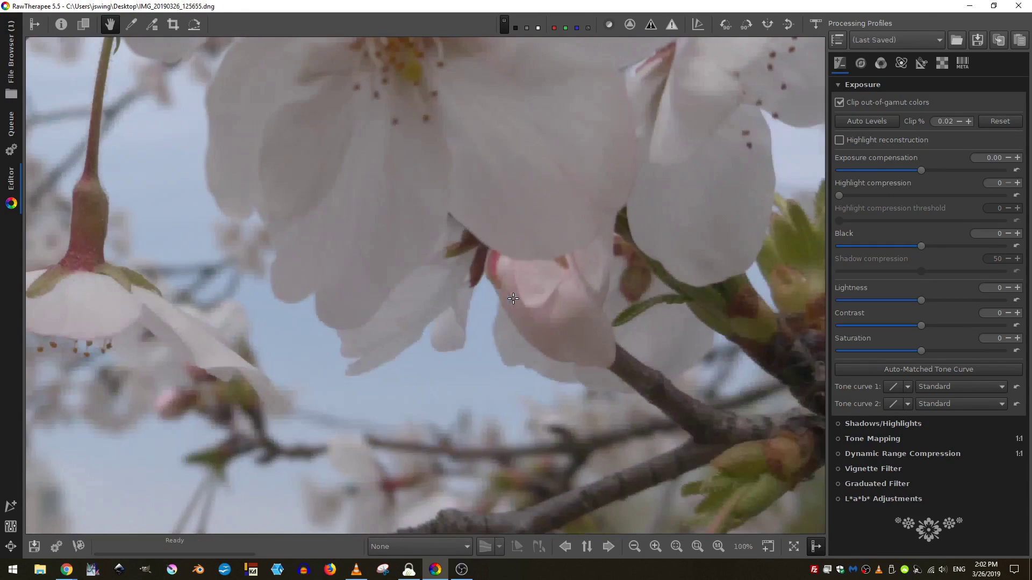
scroll(513, 299, down, 6)
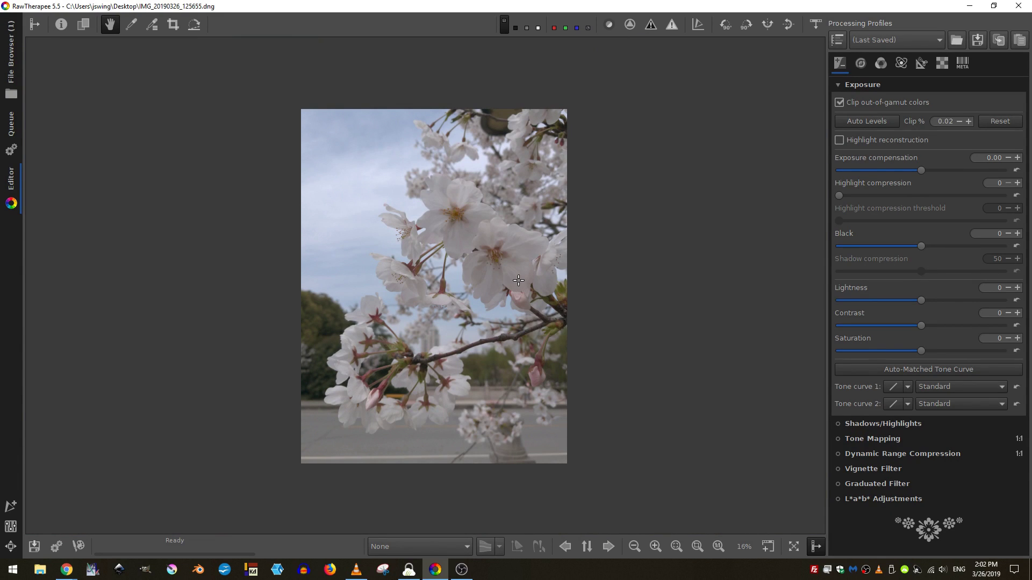
scroll(518, 280, up, 3)
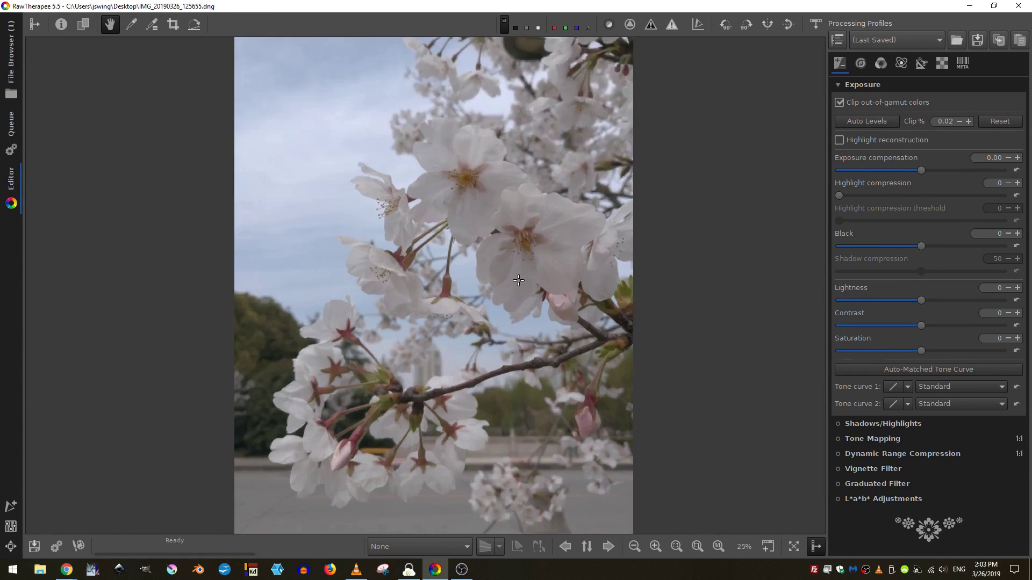
scroll(518, 280, down, 3)
scroll(518, 280, up, 1)
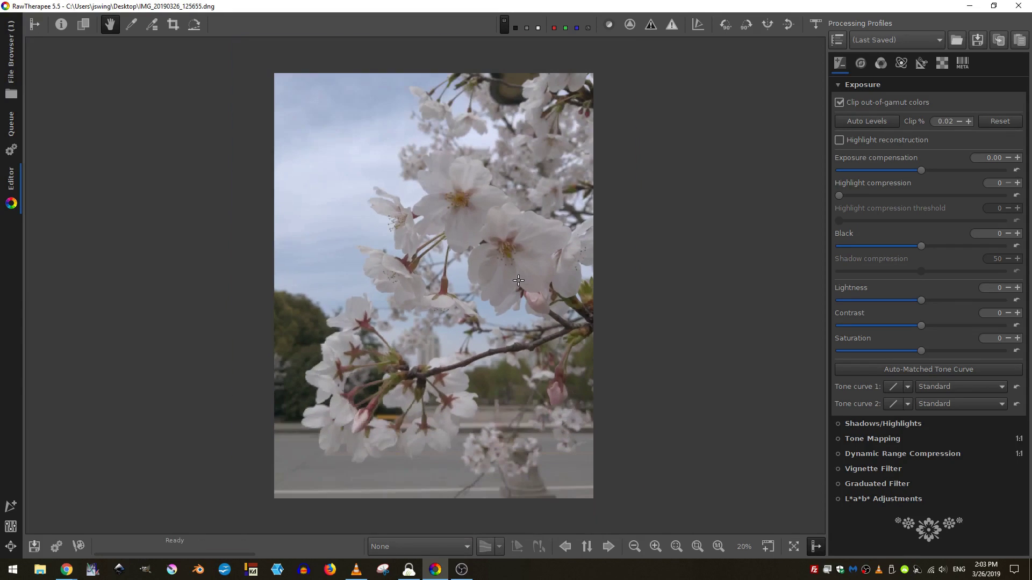
click(111, 26)
mouse_move(424, 227)
mouse_down()
mouse_move(195, 310)
mouse_move(496, 223)
mouse_move(380, 184)
mouse_move(372, 237)
mouse_move(396, 202)
mouse_move(349, 229)
mouse_move(417, 242)
mouse_up()
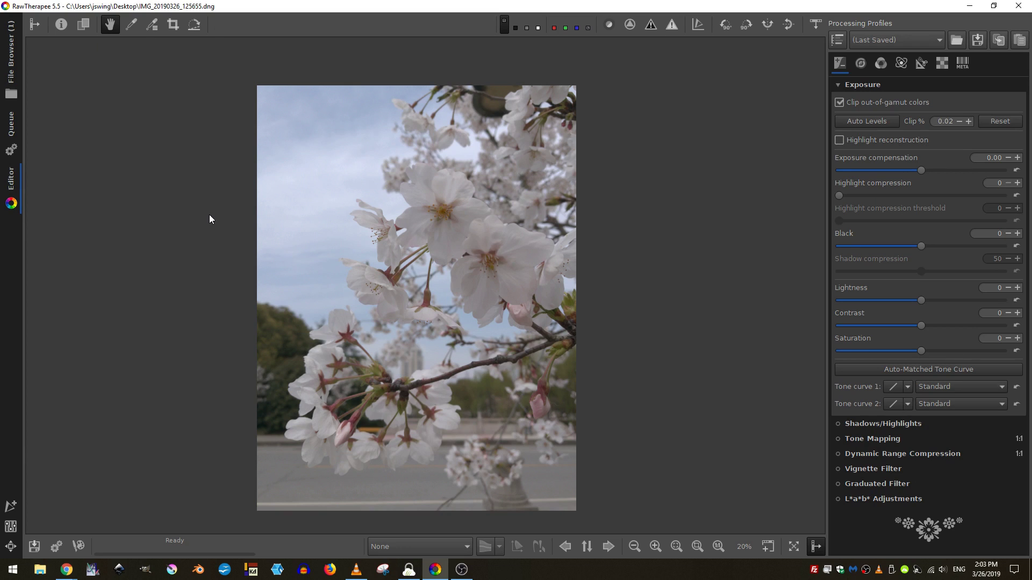
Step: Straighten the photo by -0.14 degrees using a line along a horizontal feature
click(194, 24)
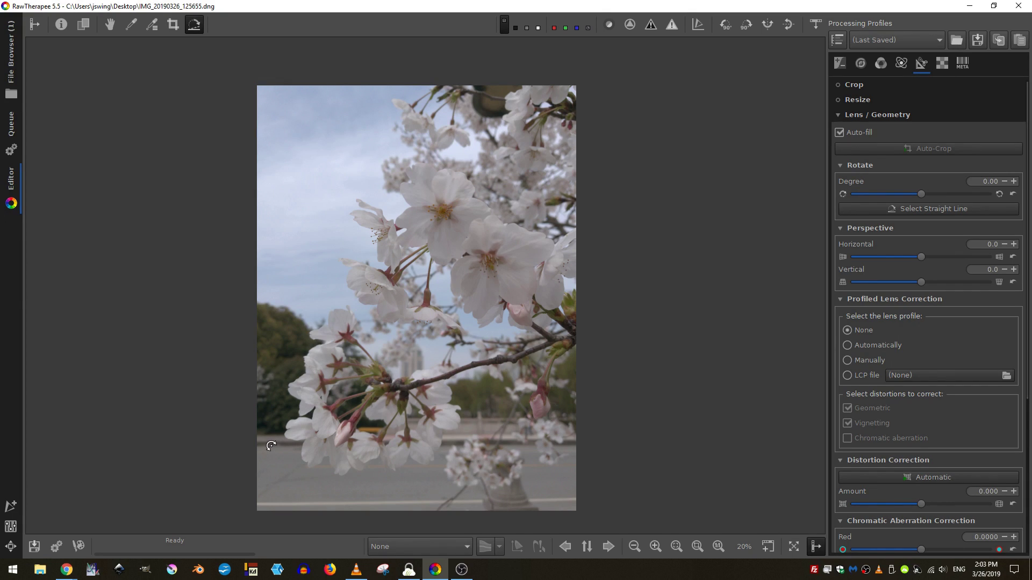
drag(271, 446, 715, 446)
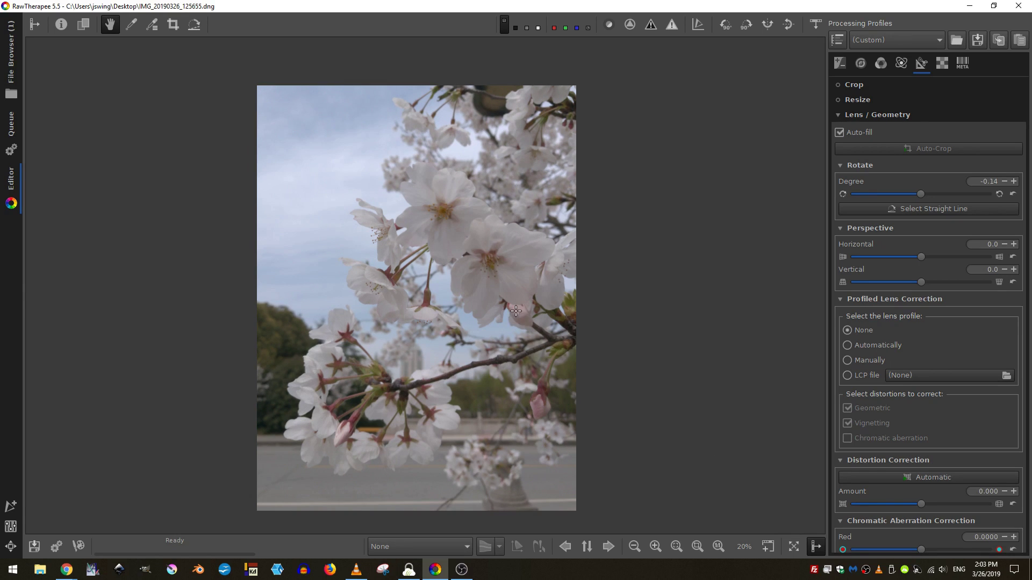
Step: Show the Exposure panel, keep the Custom profile, and reset exposure settings to defaults
click(838, 68)
click(892, 40)
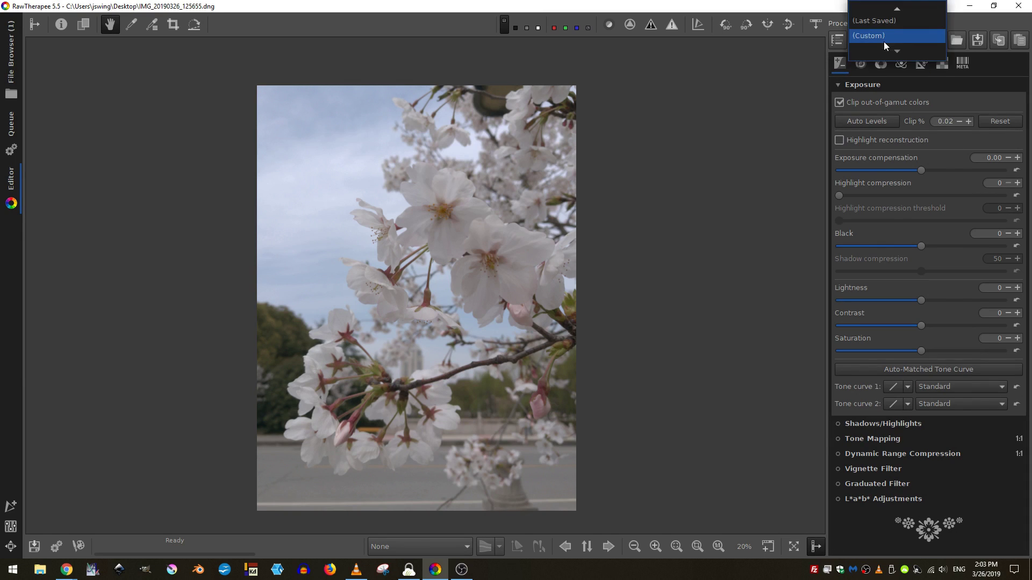
mouse_move(895, 6)
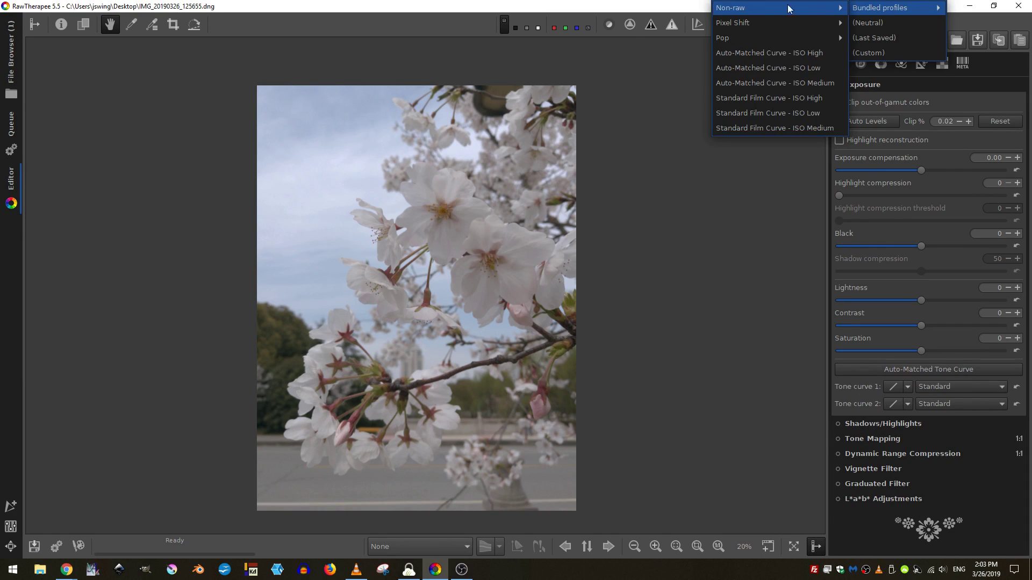
mouse_move(749, 9)
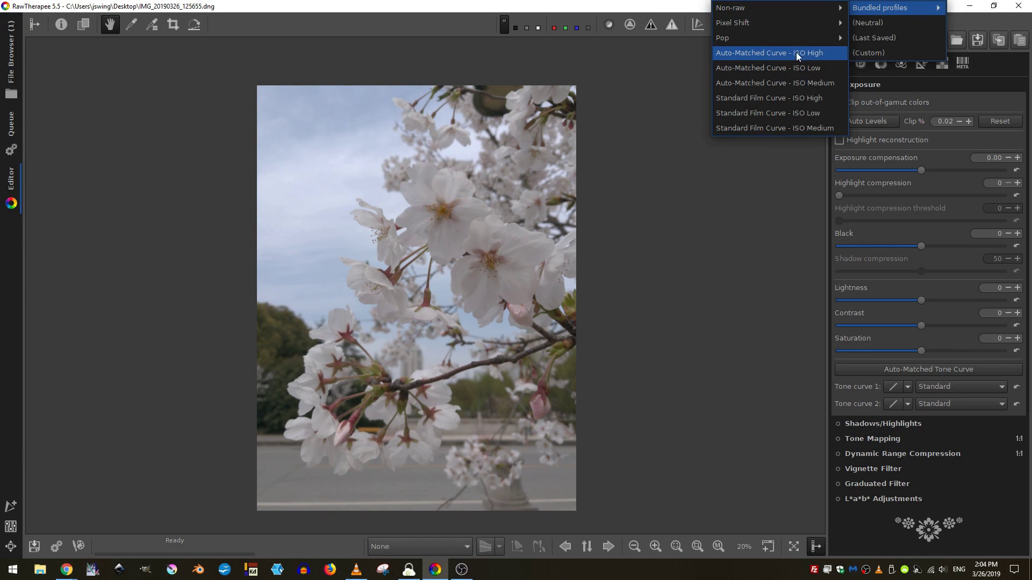
click(672, 90)
click(905, 40)
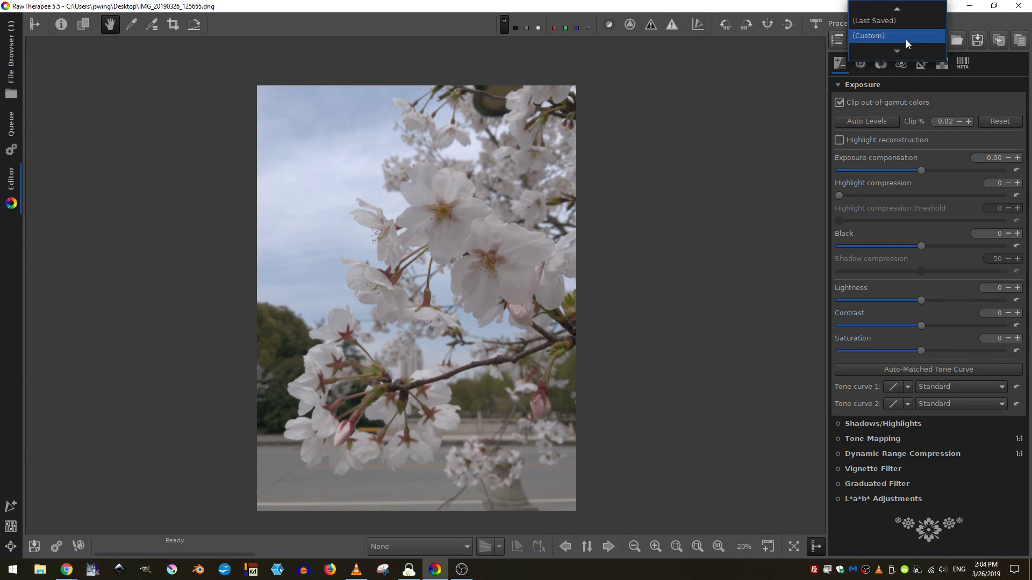
click(730, 102)
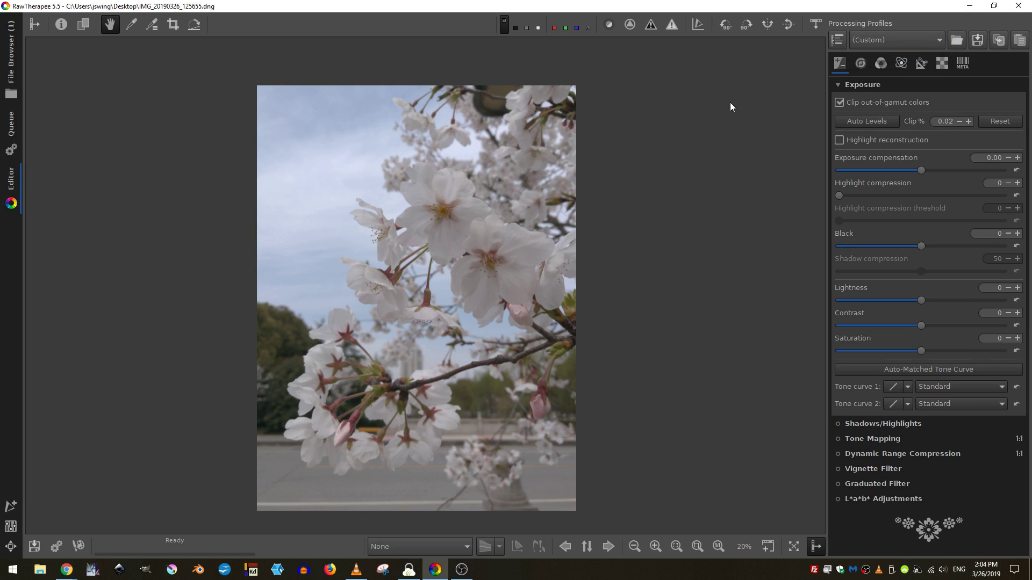
click(1003, 124)
Step: Make Tone curve 1 a Standard curve and shift its black point slightly right
click(907, 386)
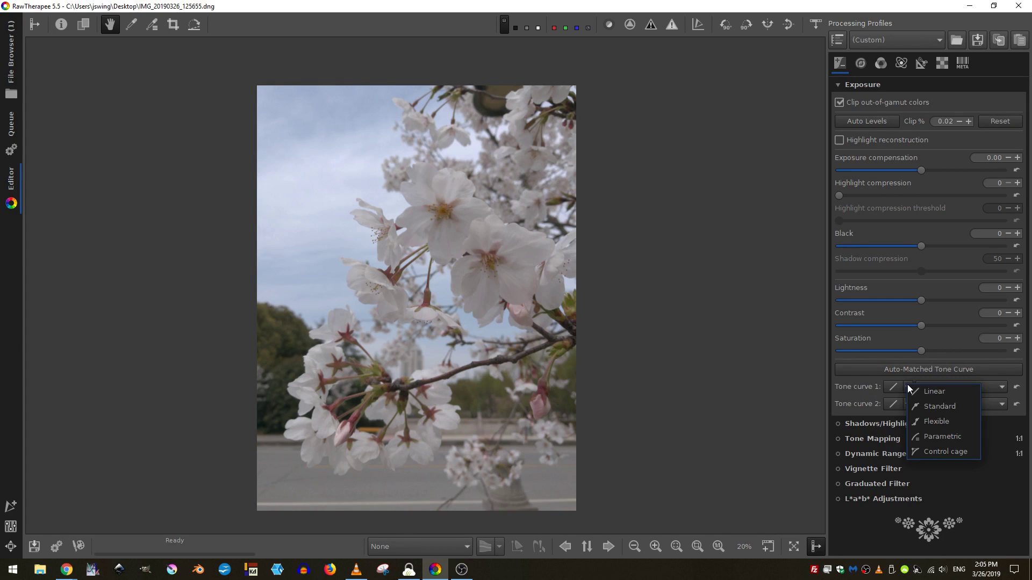
click(924, 407)
scroll(924, 471, down, 3)
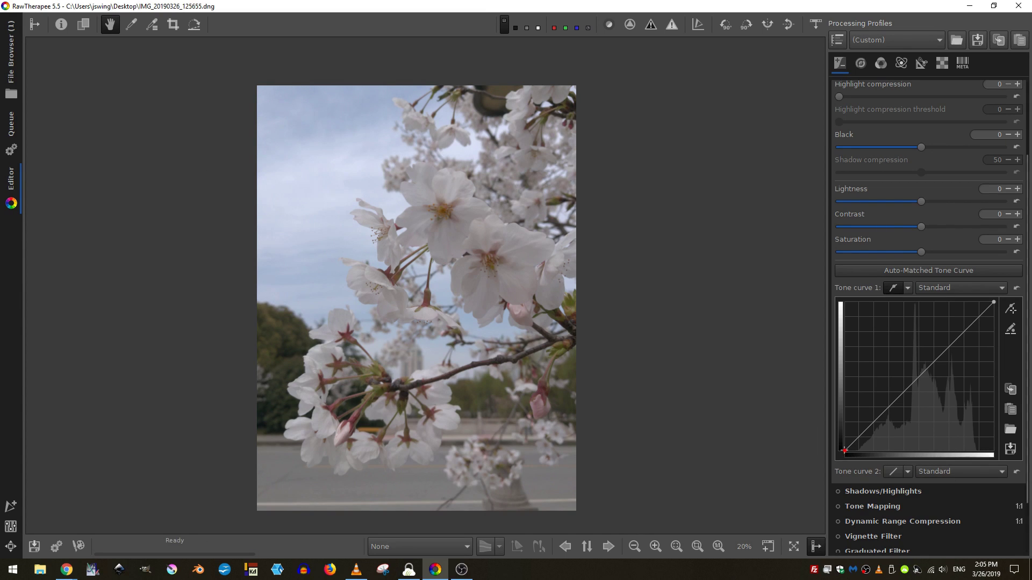
drag(844, 450, 857, 457)
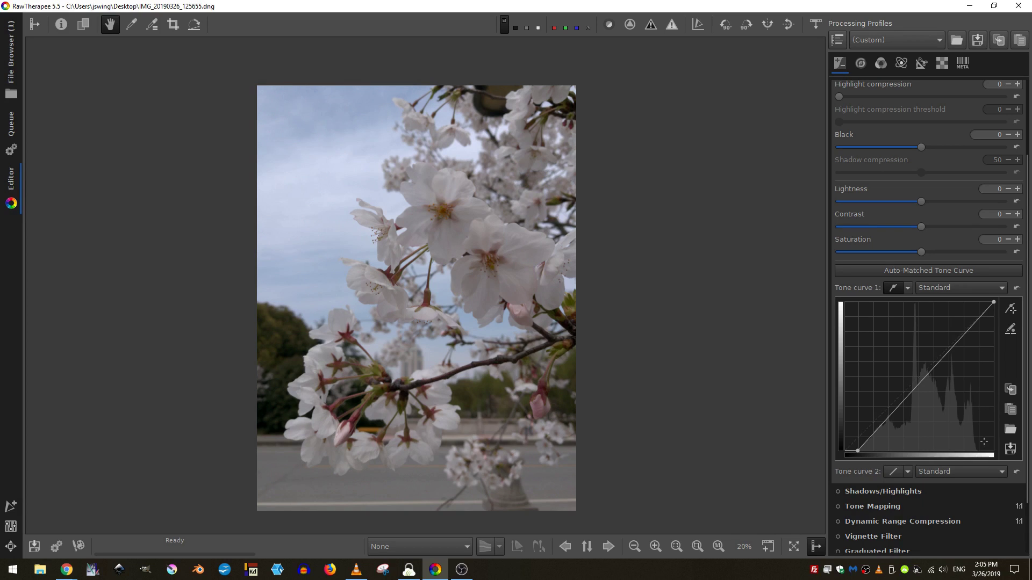
Step: Test Tone curve 1's black point against the shadow clipping indicator, leaving it near its original spot
click(650, 30)
drag(858, 451, 907, 453)
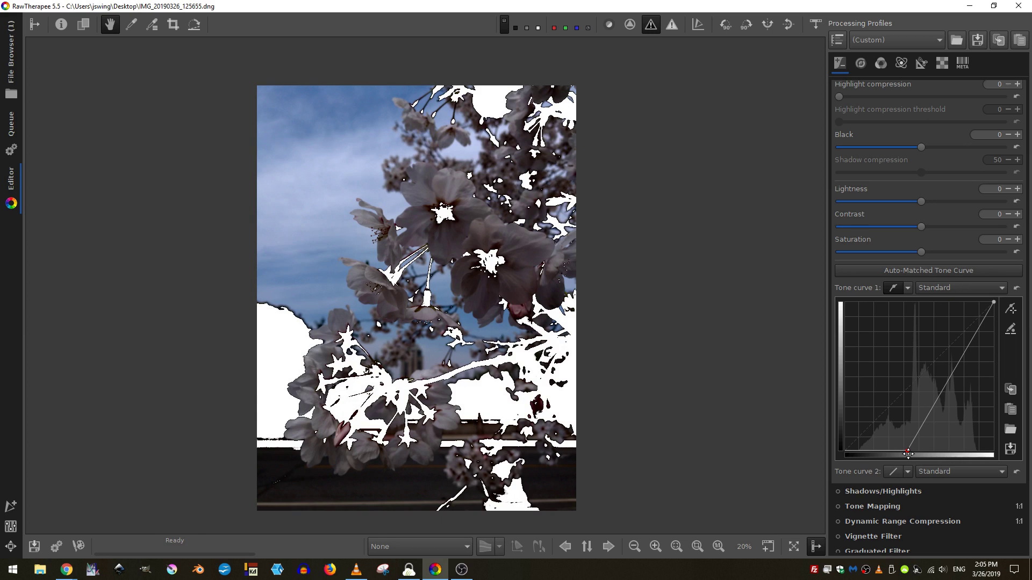
drag(908, 453, 858, 468)
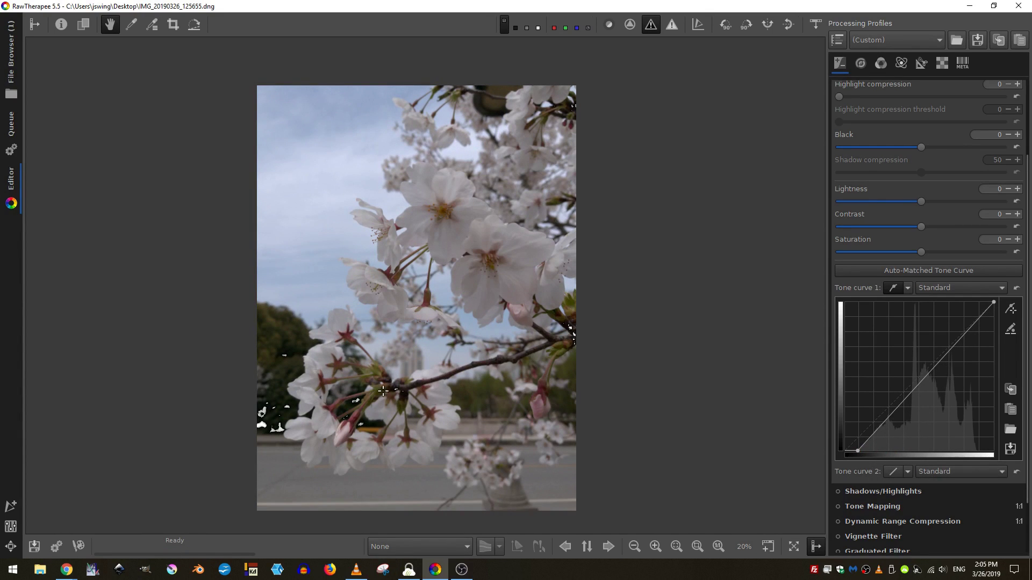
click(650, 24)
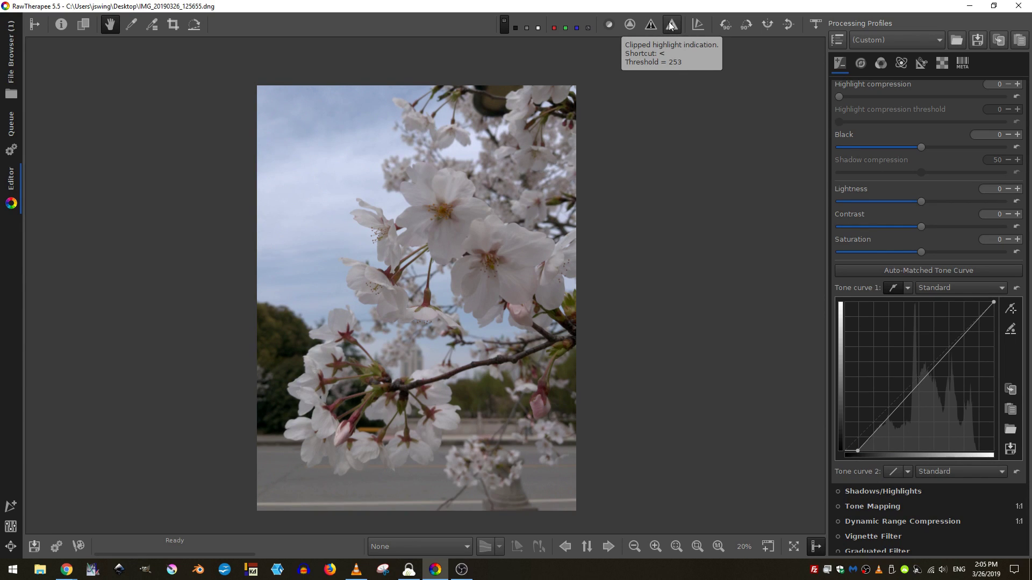
Step: Pull Tone curve 1's white point slightly left while checking highlight clipping
click(671, 27)
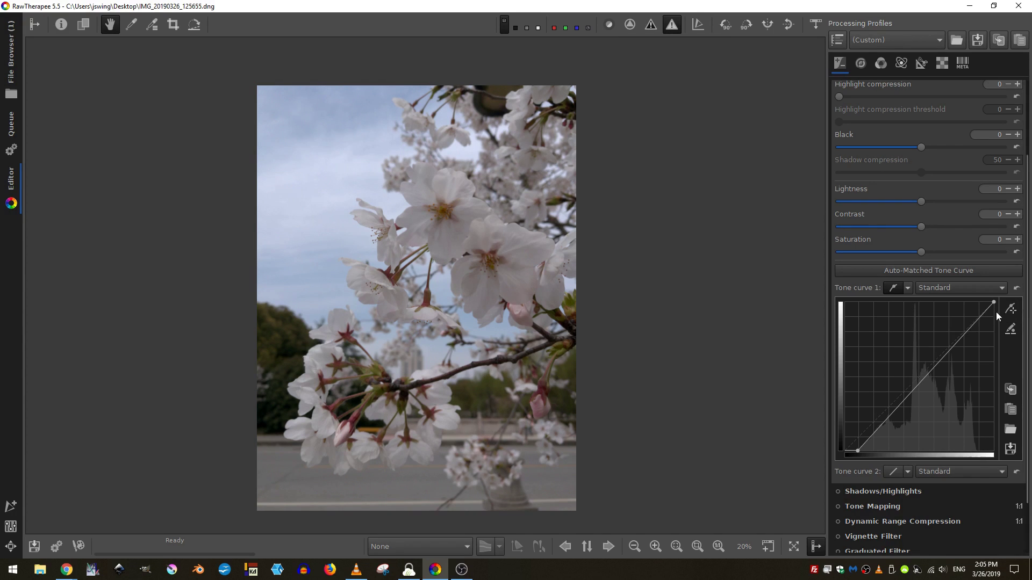
drag(993, 304, 909, 248)
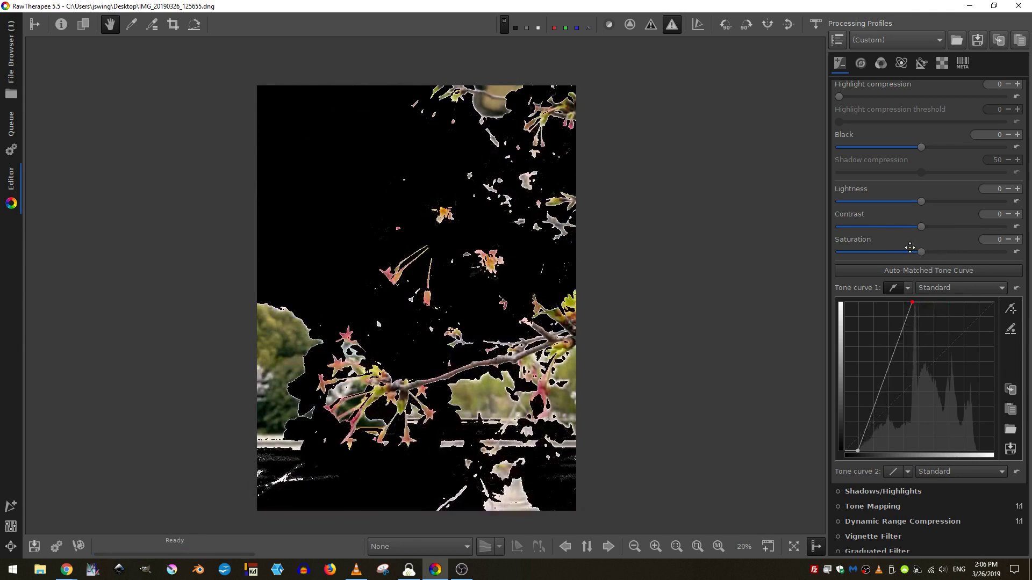
click(673, 26)
click(672, 26)
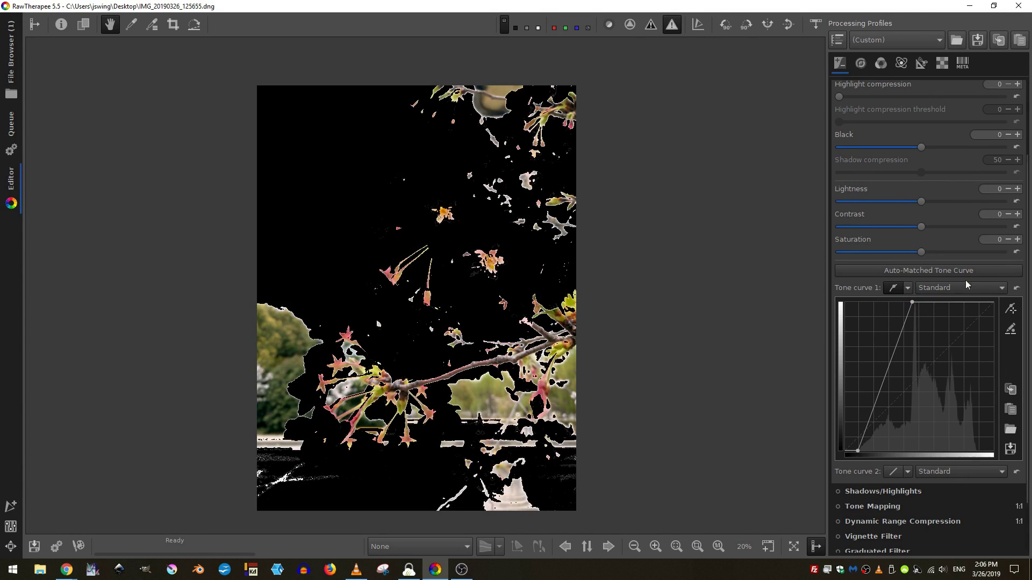
drag(911, 304, 978, 293)
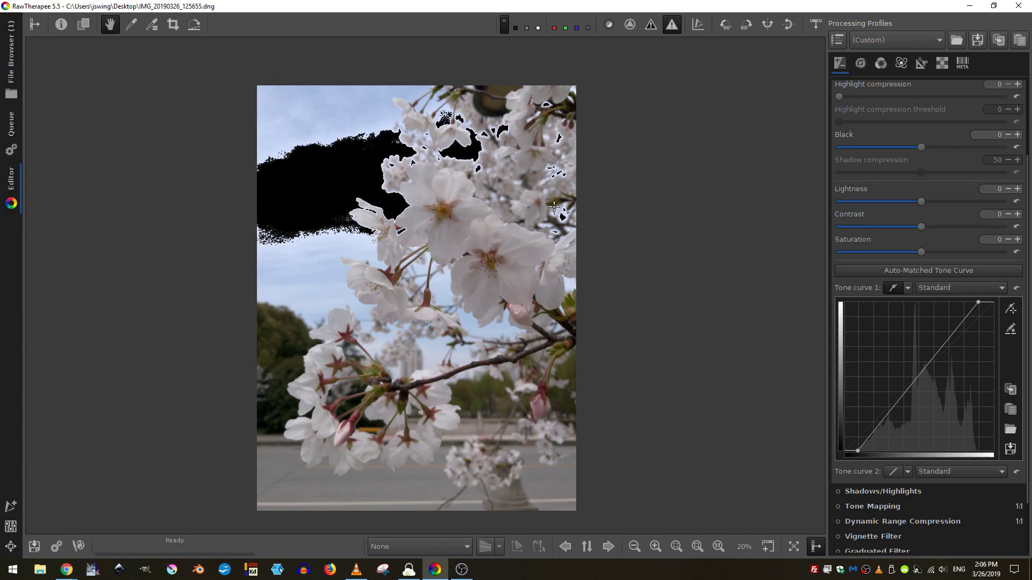
click(671, 24)
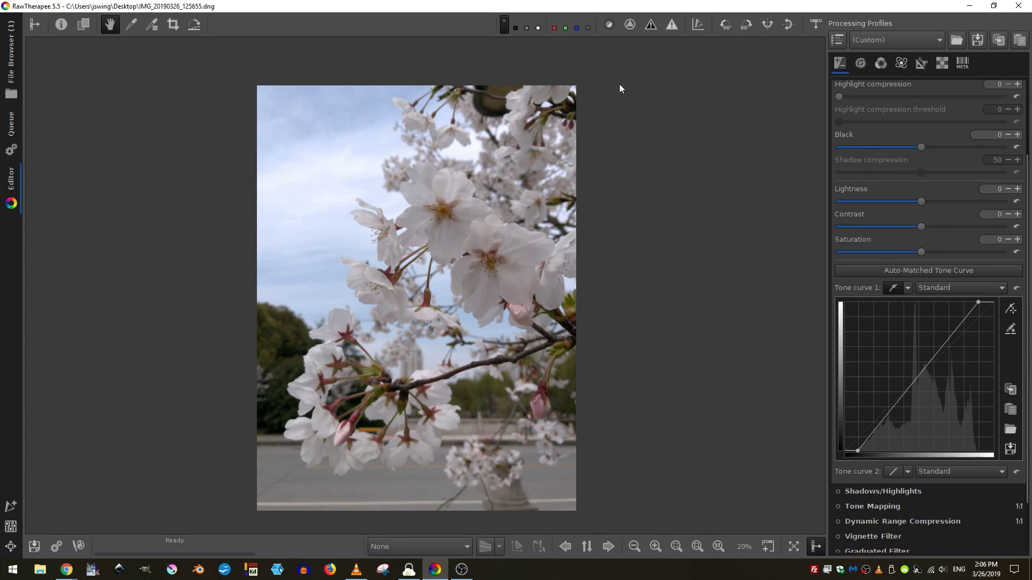
Step: Set Exposure compensation to -0.40 and Saturation to about 40, then collapse the Exposure panel
scroll(880, 161, up, 3)
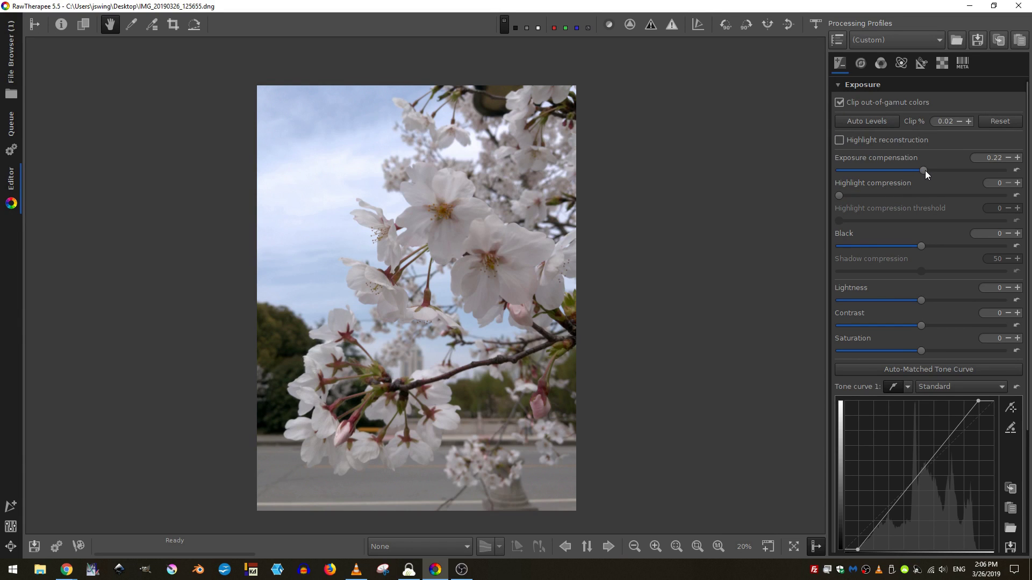
drag(923, 169, 914, 175)
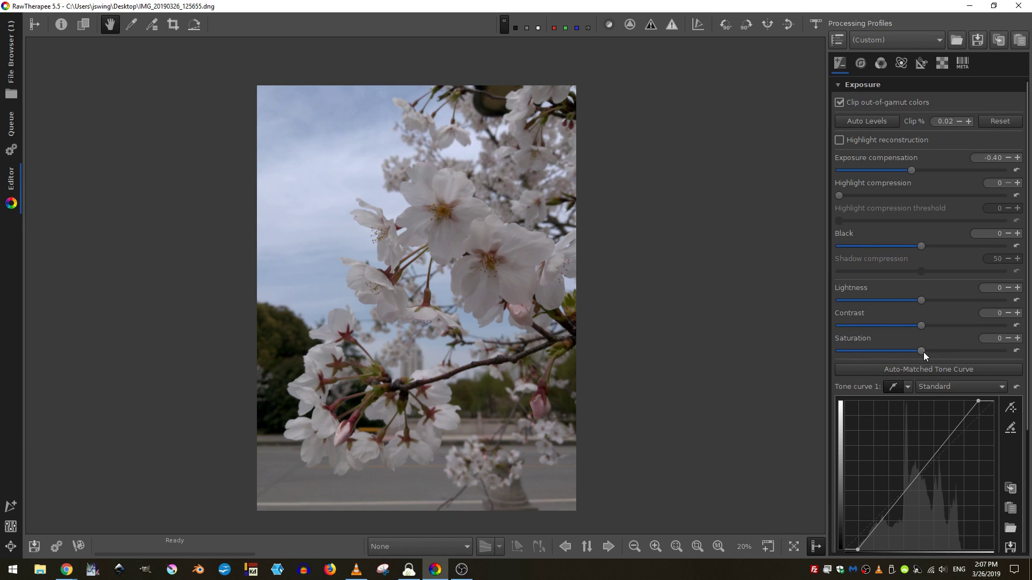
drag(920, 350, 936, 353)
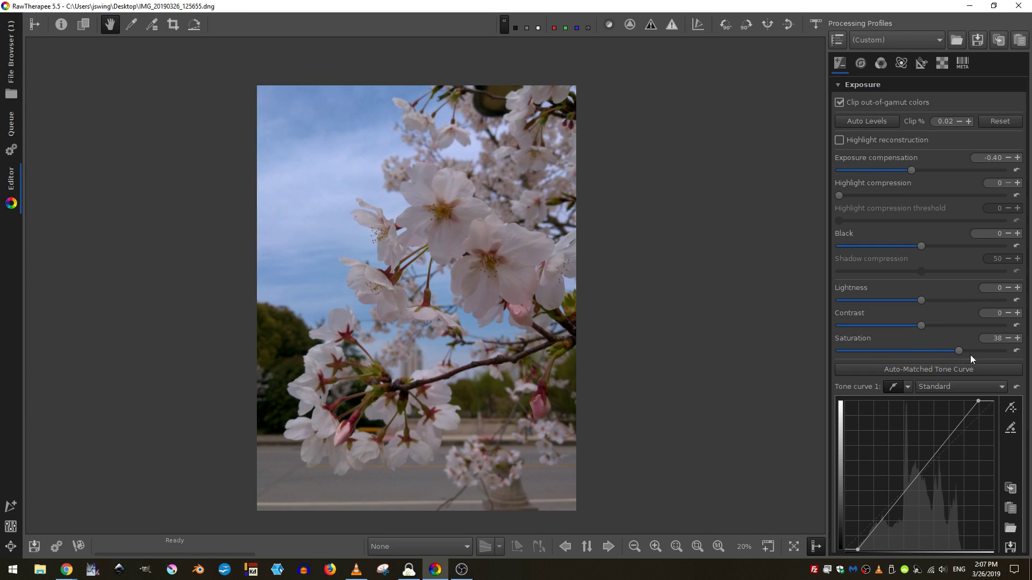
click(1017, 339)
click(1018, 339)
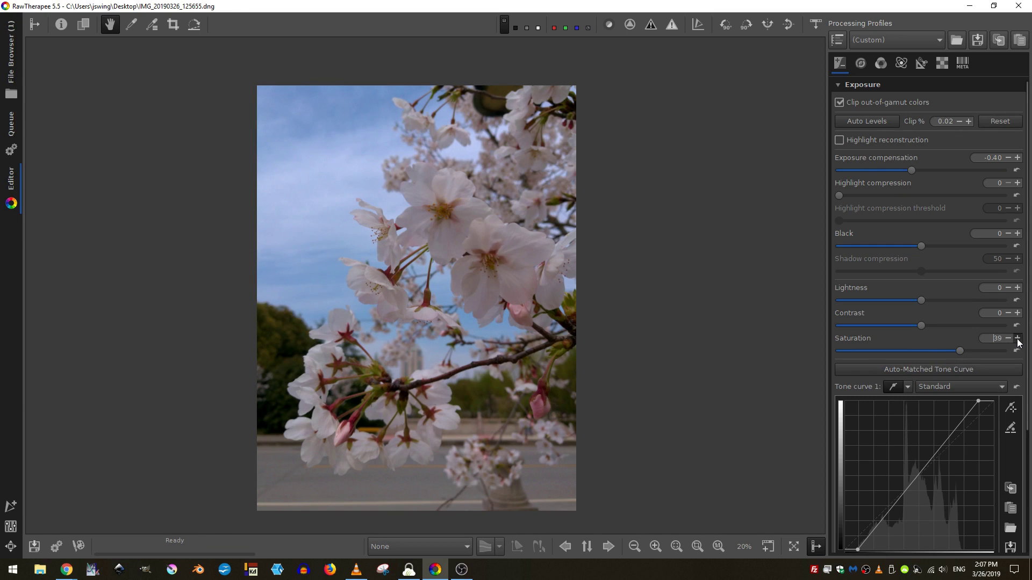
click(858, 86)
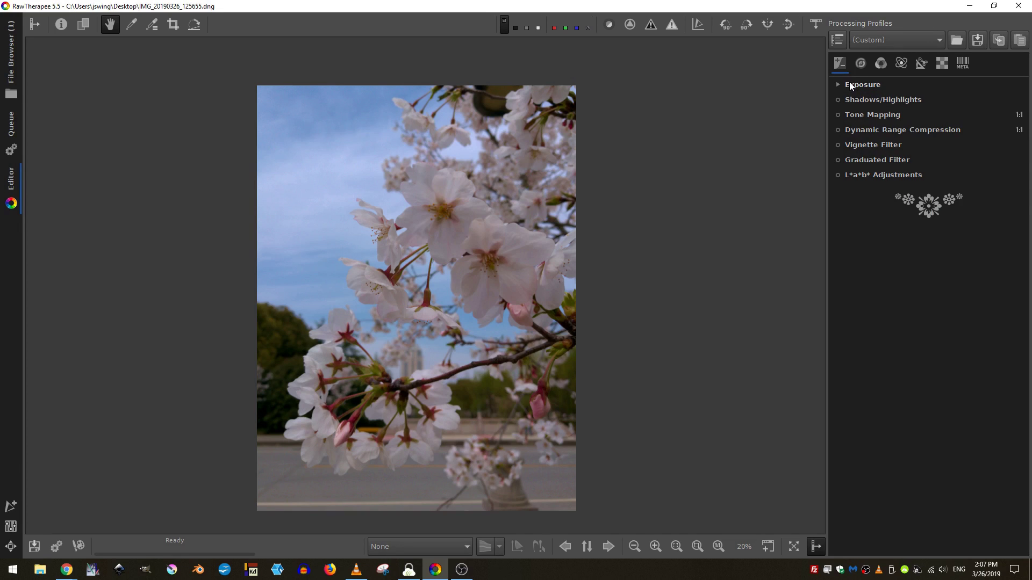
Step: Enable the Graduated Filter and place its guide line diagonally over the upper-left sky
click(840, 159)
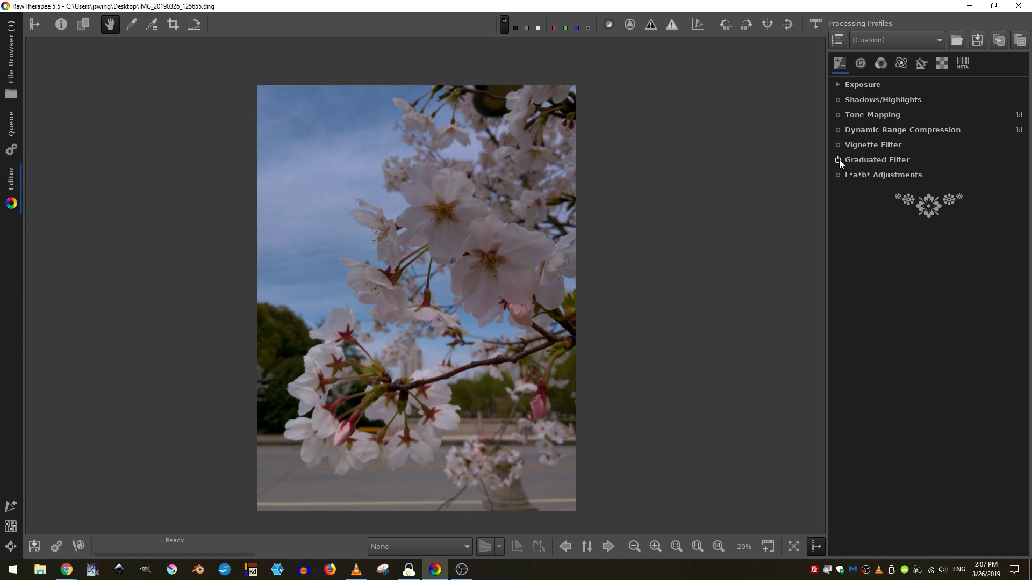
click(839, 160)
click(868, 159)
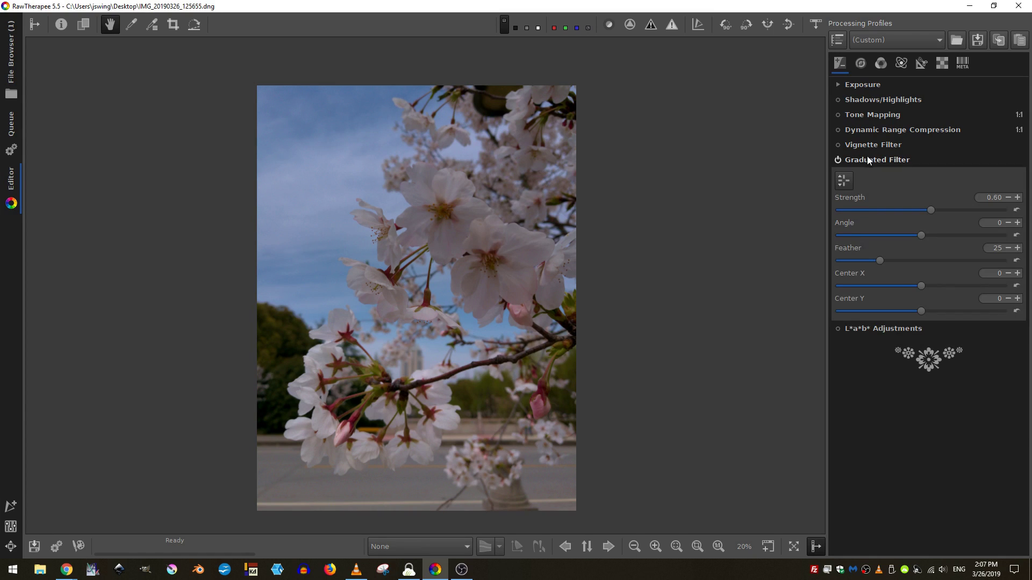
click(843, 181)
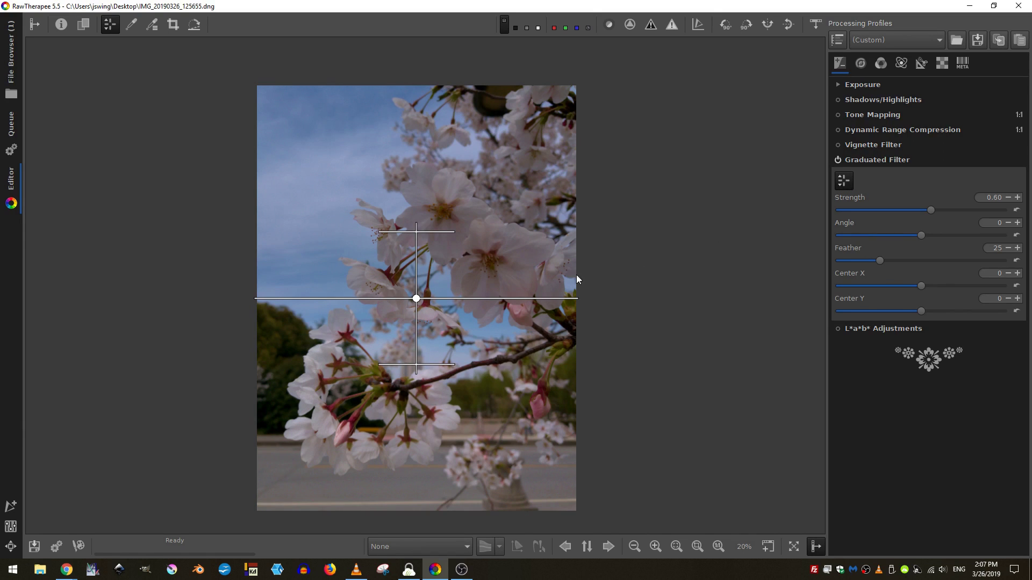
drag(417, 300, 418, 396)
drag(418, 348, 424, 249)
drag(500, 249, 498, 185)
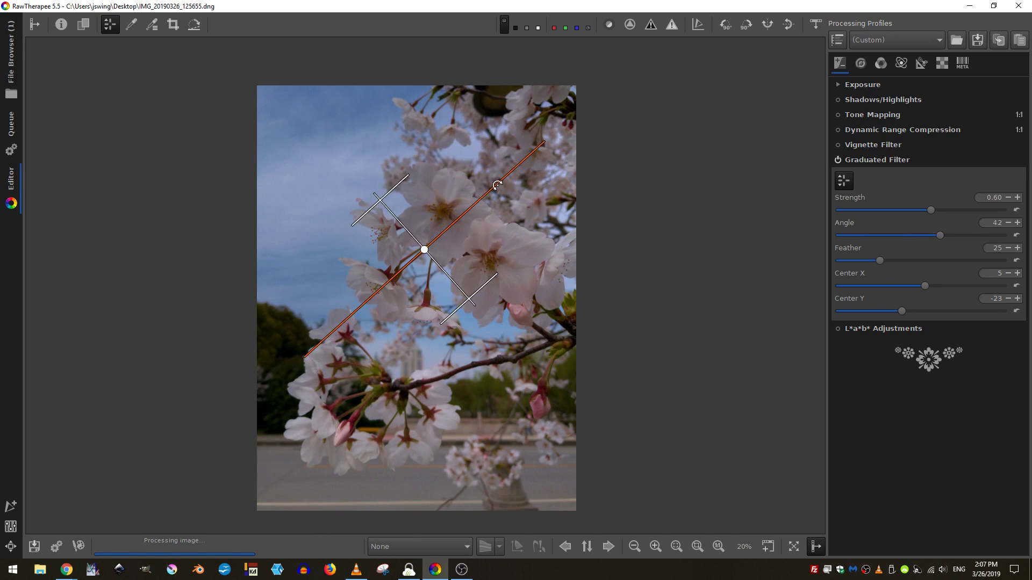
drag(425, 250, 402, 224)
drag(468, 168, 463, 157)
drag(401, 224, 404, 211)
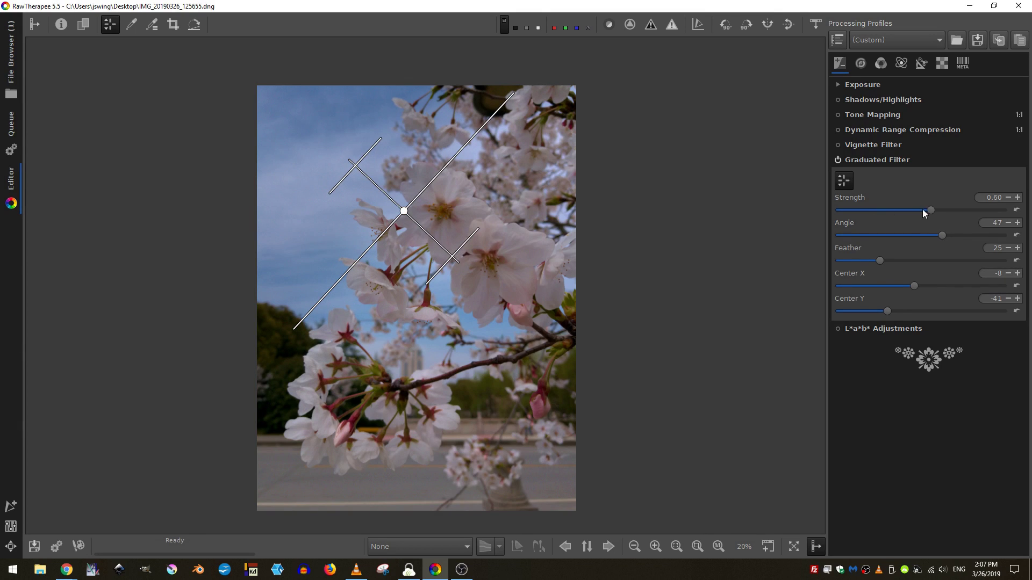
Step: Refine the gradient to angle -119 over the sky with strength -0.39
mouse_move(932, 209)
mouse_down()
mouse_move(883, 215)
mouse_move(940, 216)
mouse_move(924, 219)
mouse_up()
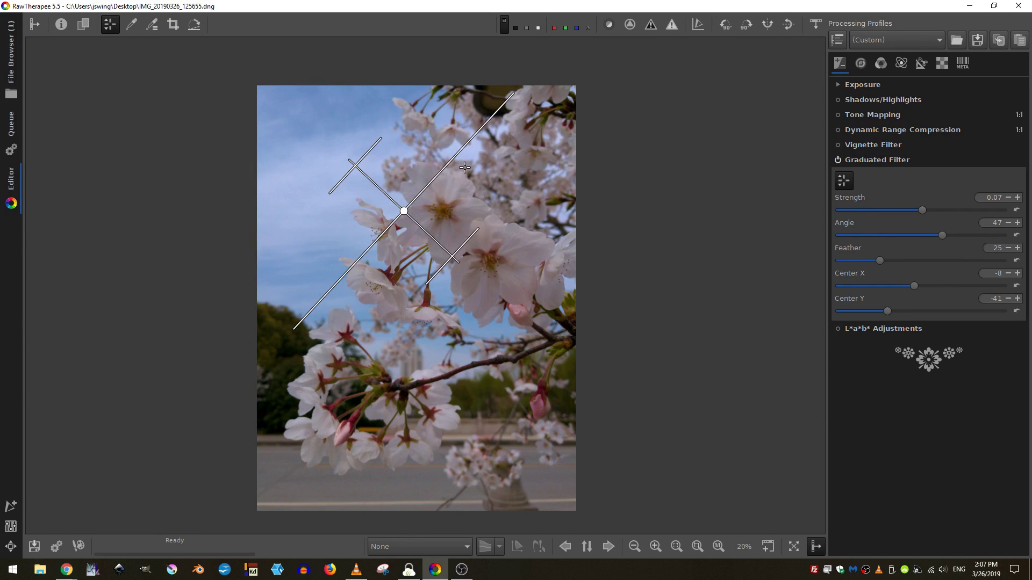
drag(329, 292, 311, 333)
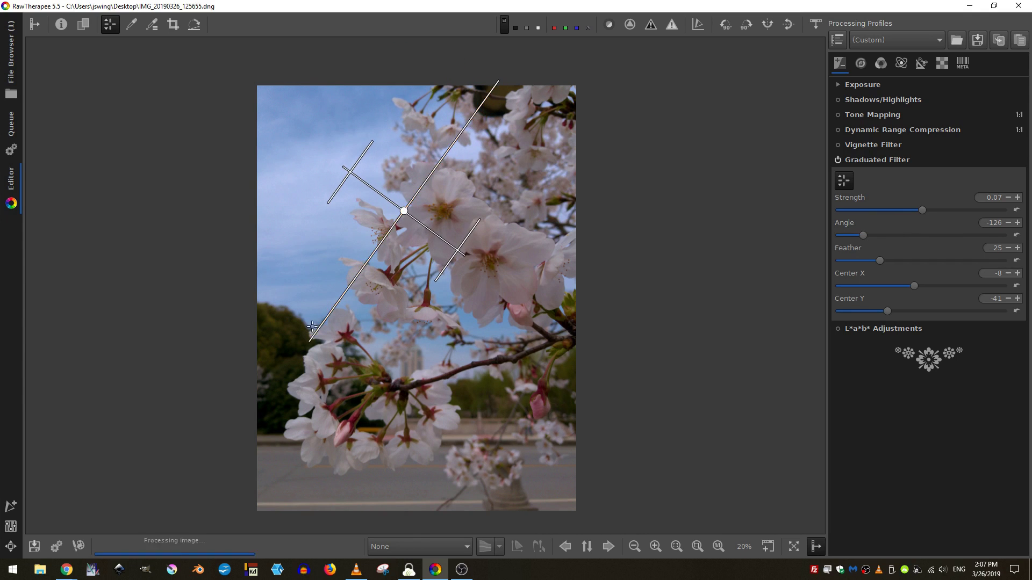
drag(403, 210, 391, 254)
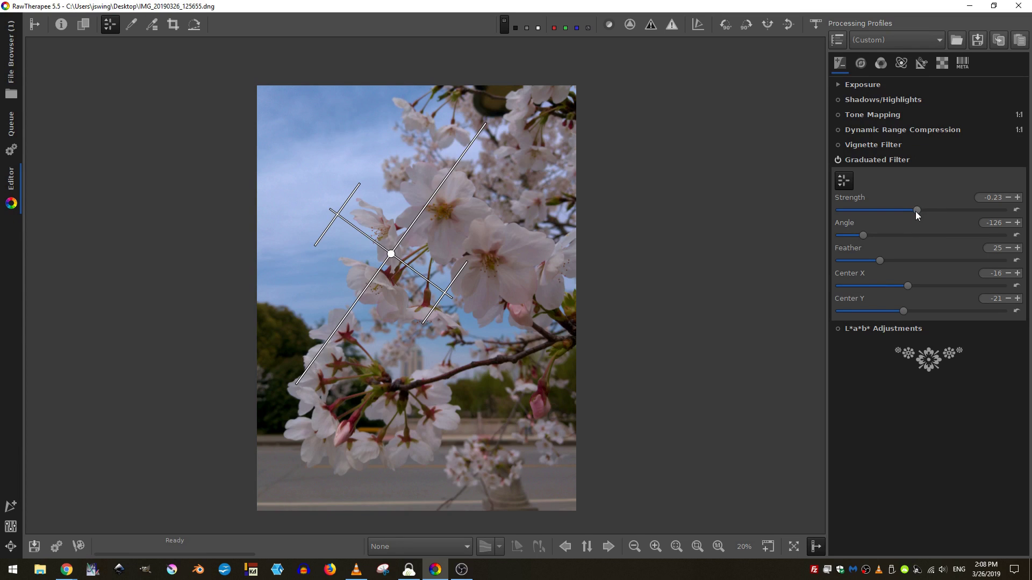
drag(915, 211, 915, 214)
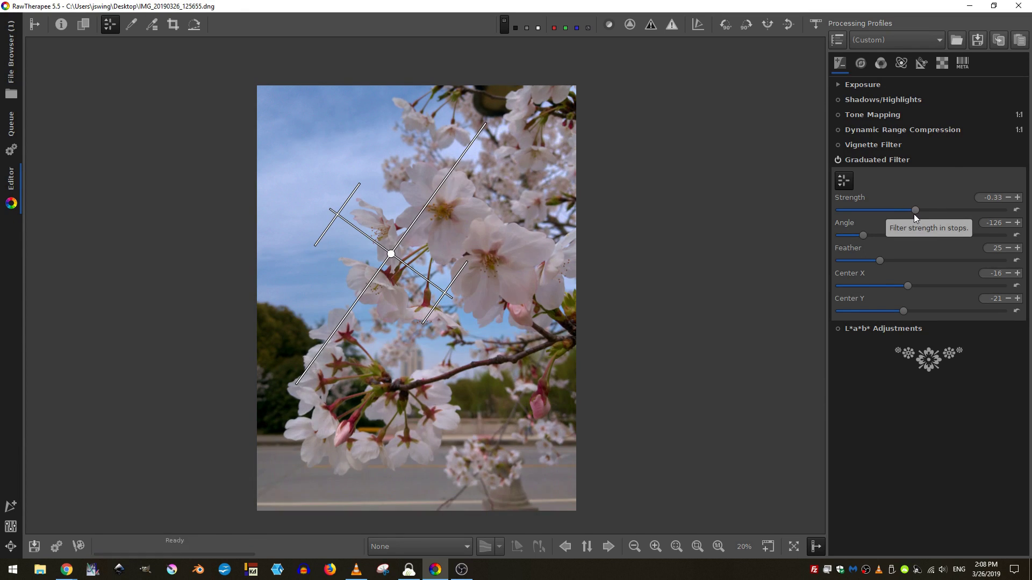
drag(390, 254, 387, 215)
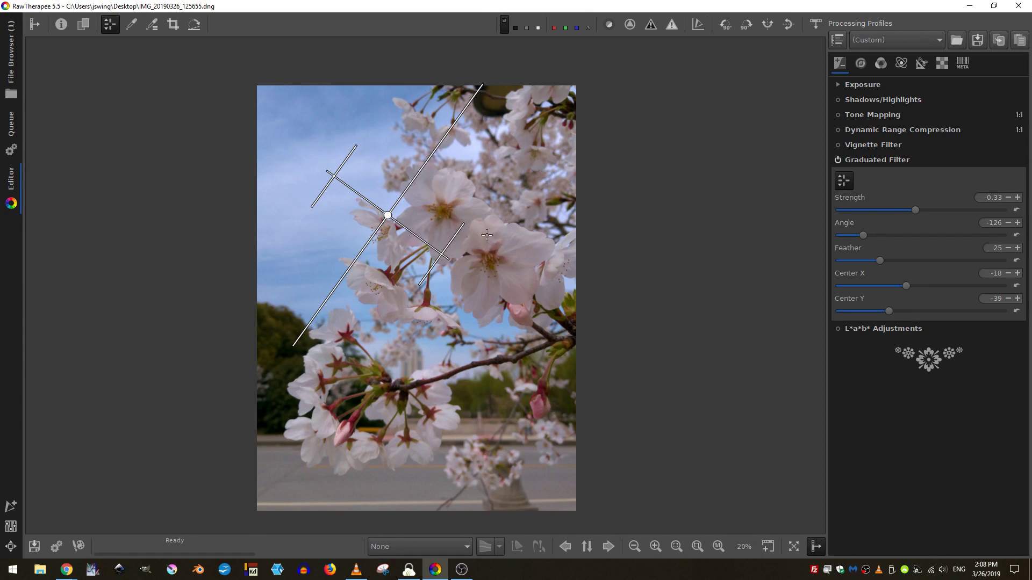
drag(435, 158, 429, 140)
drag(915, 210, 914, 211)
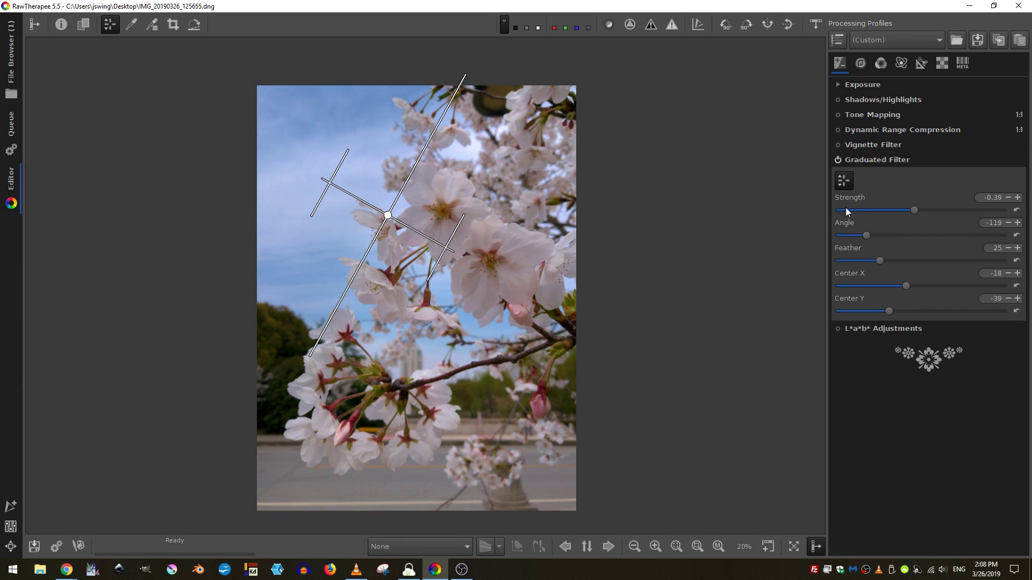
Step: Tune the graduated filter to feather 51 and strength -0.66, moving its centre to X -14, Y -43
click(837, 160)
click(843, 181)
click(838, 160)
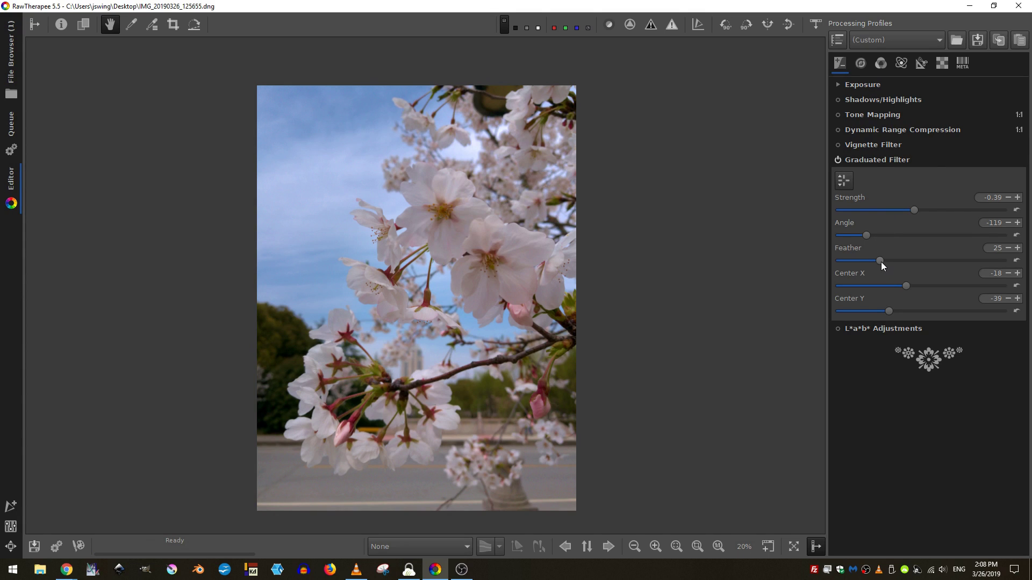
drag(915, 261, 916, 261)
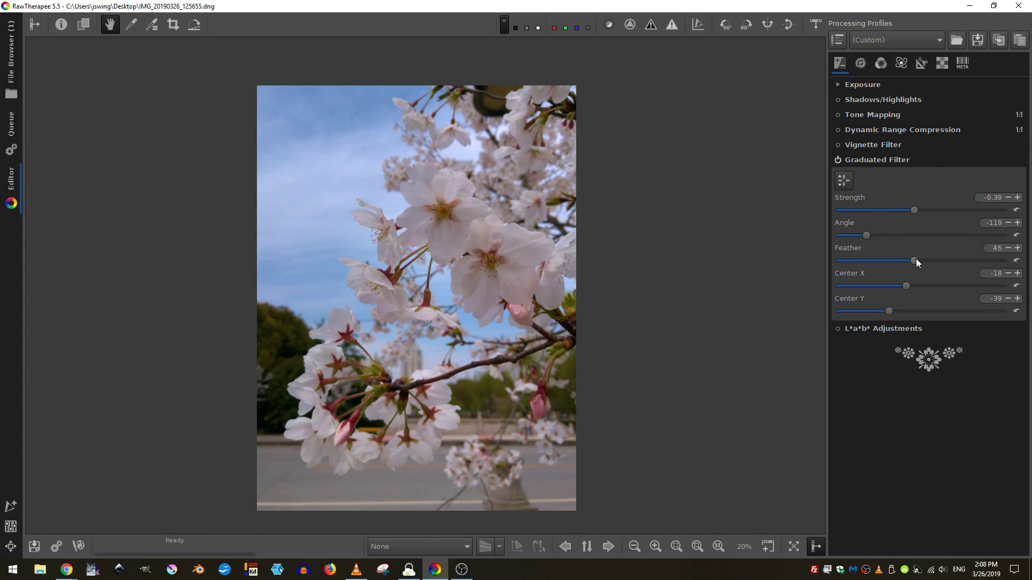
click(843, 181)
mouse_move(388, 215)
mouse_down()
mouse_move(404, 249)
mouse_move(388, 254)
mouse_move(384, 201)
mouse_move(405, 217)
mouse_up()
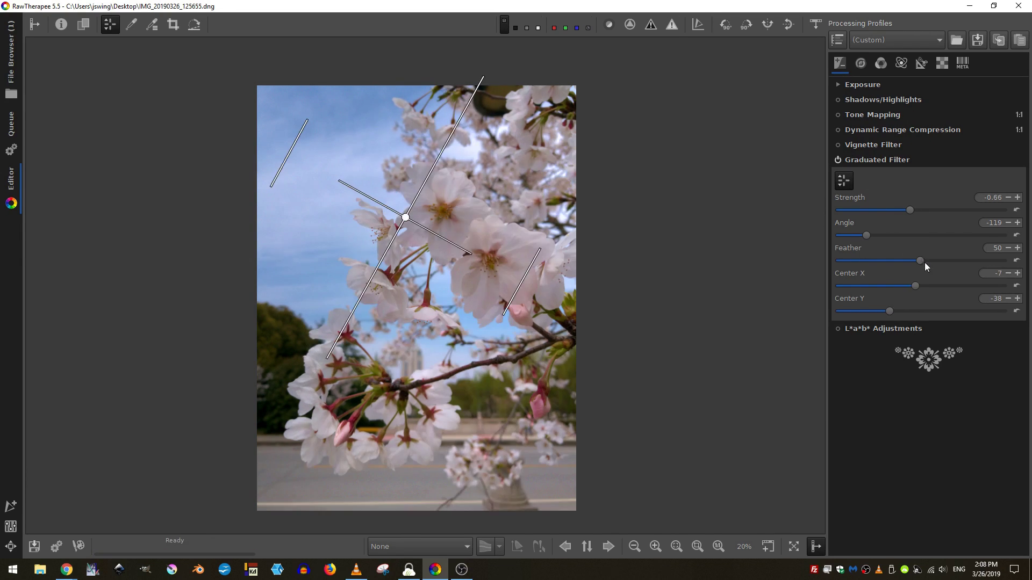
drag(930, 260, 941, 260)
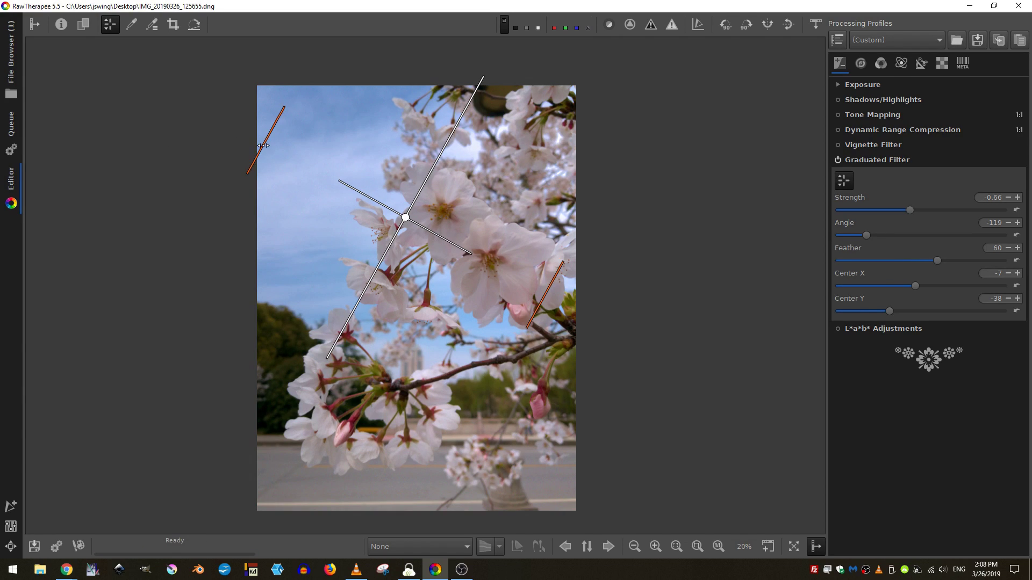
drag(262, 146, 280, 162)
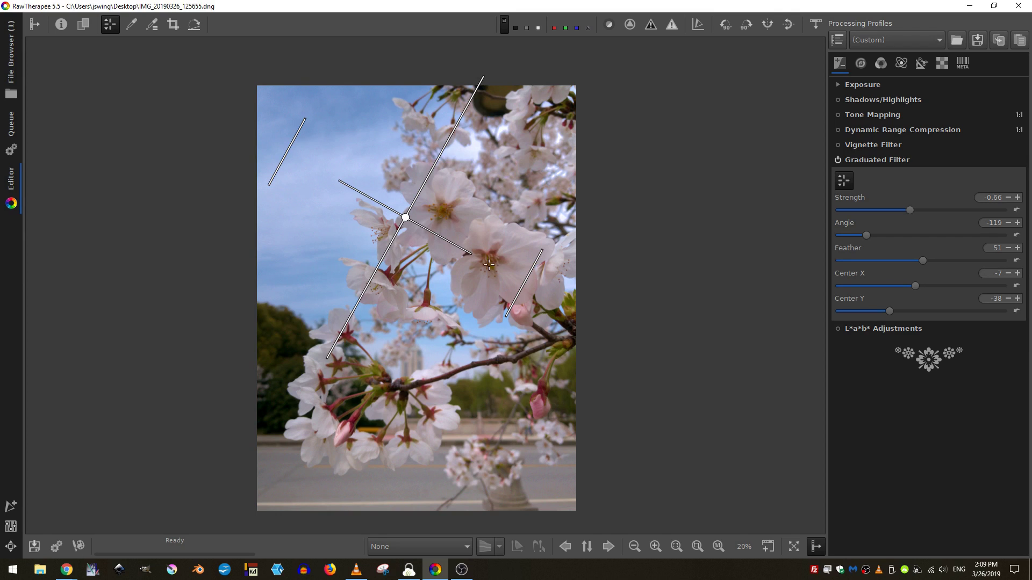
drag(410, 232, 398, 221)
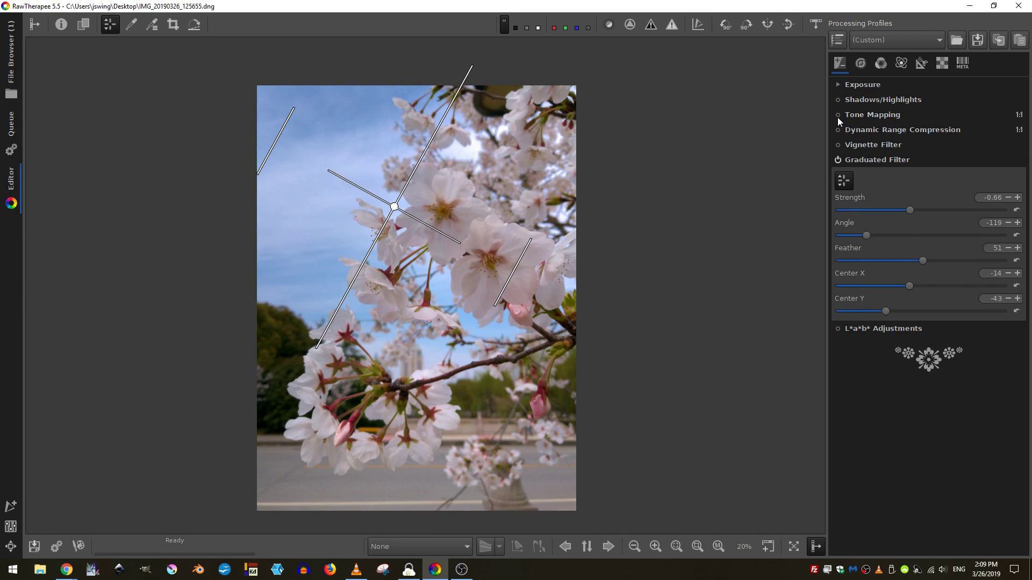
click(860, 111)
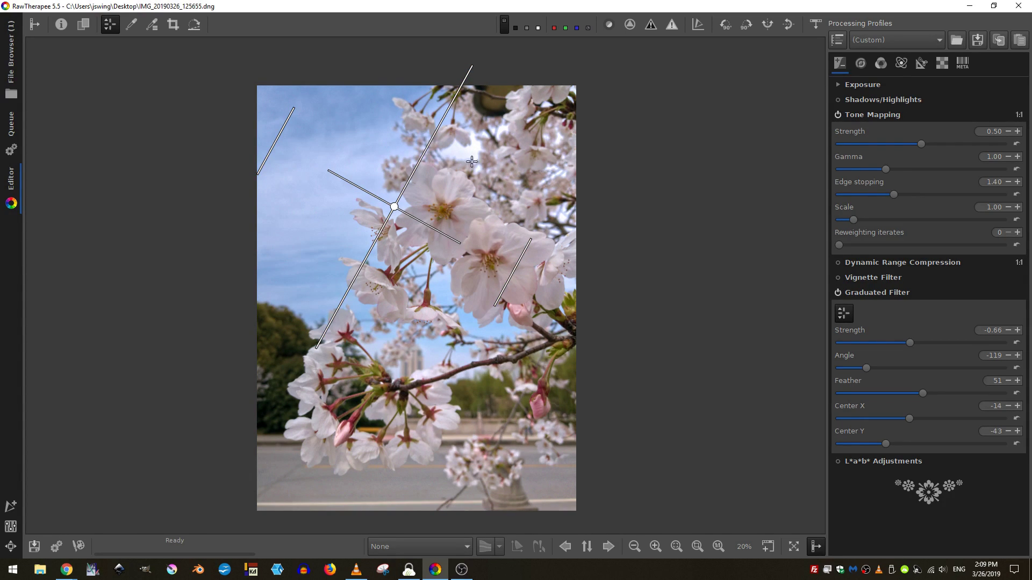
drag(432, 137, 460, 160)
drag(394, 206, 447, 171)
drag(494, 139, 492, 141)
drag(443, 174, 439, 179)
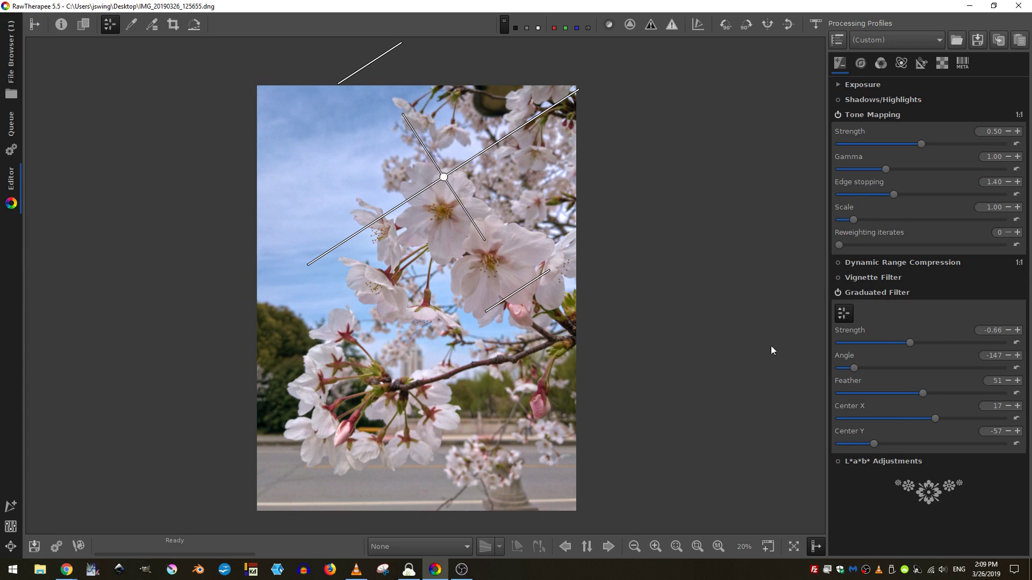
drag(905, 341, 901, 343)
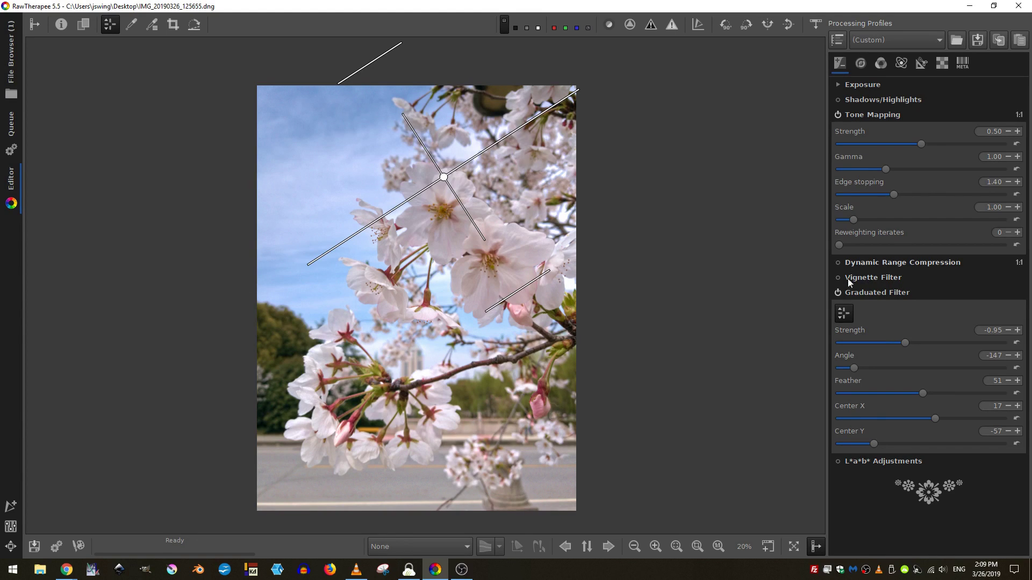
click(838, 115)
click(838, 115)
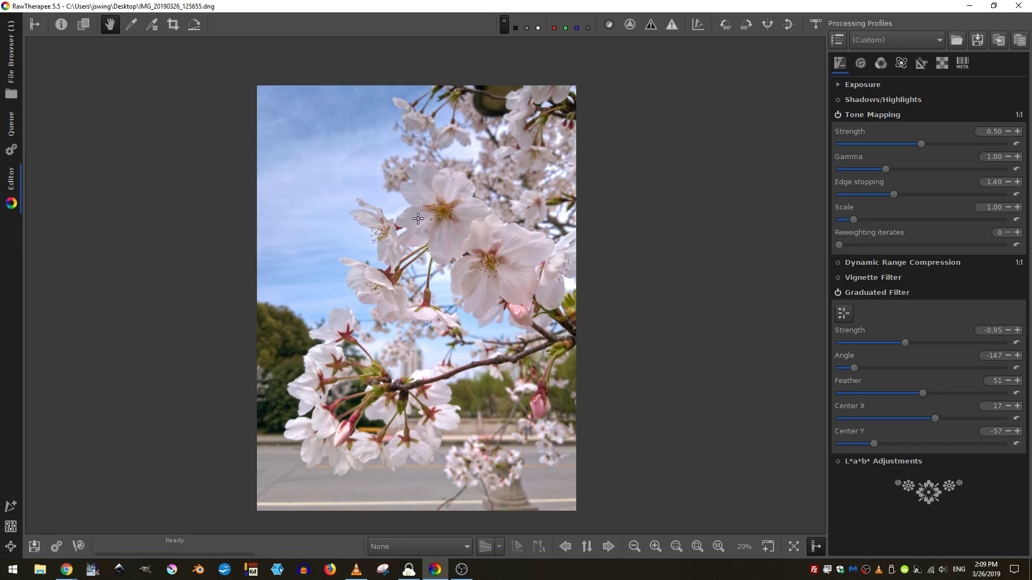
Step: Enable Haze Removal in the Detail tab at strength 50, depth 25, then show the Color tools
click(859, 66)
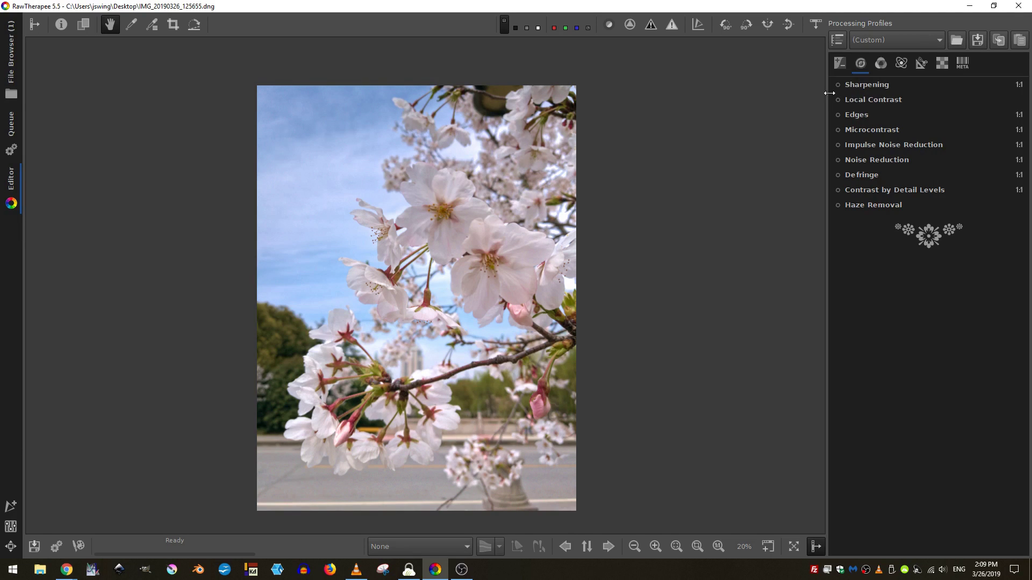
click(865, 85)
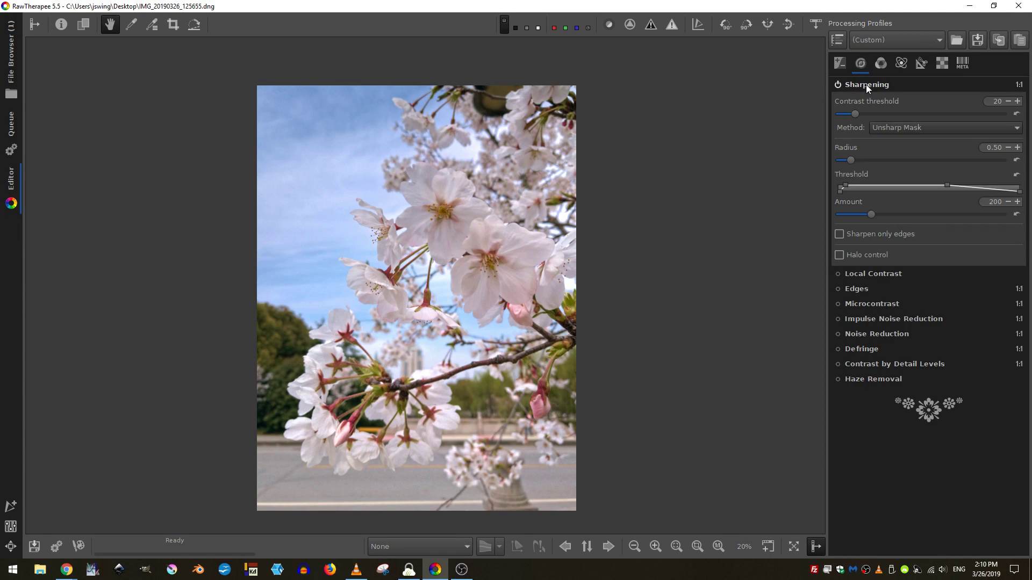
click(854, 333)
click(875, 334)
click(864, 379)
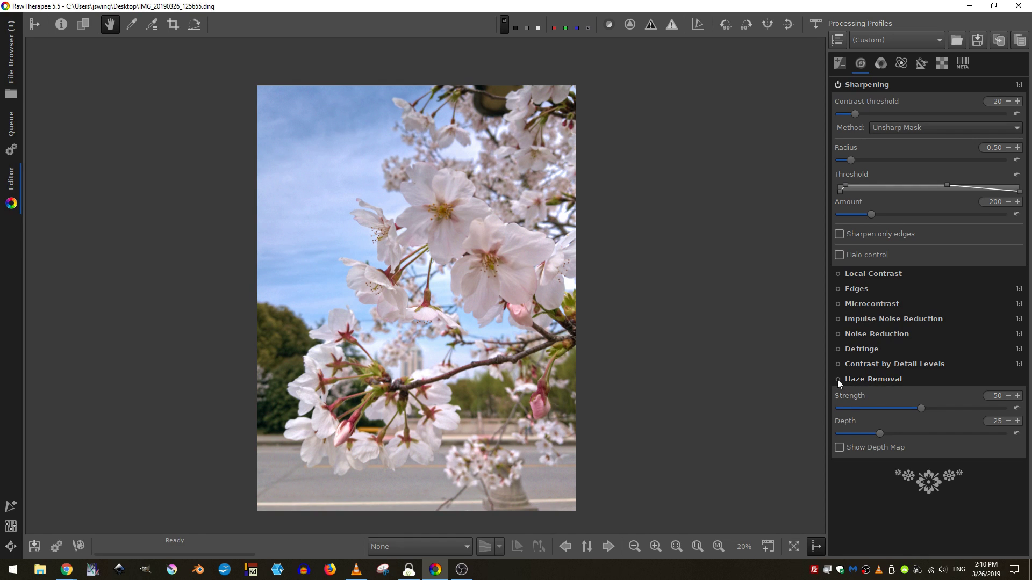
click(837, 379)
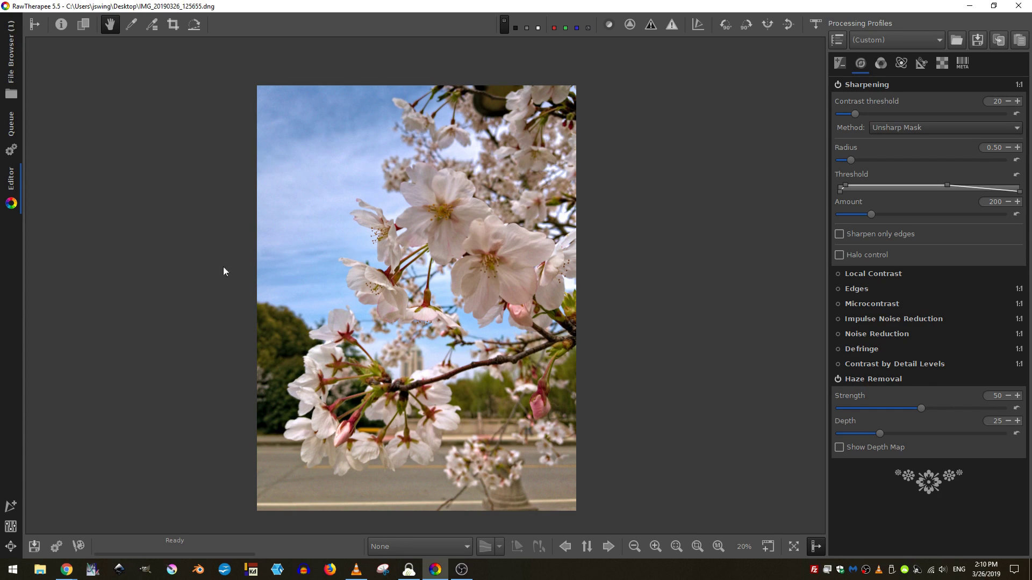
click(880, 63)
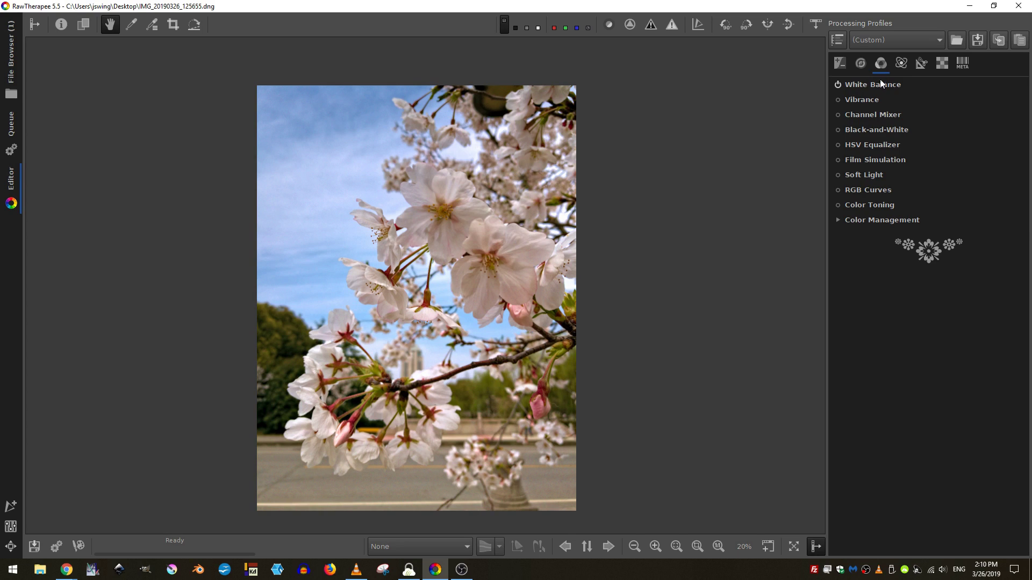
Step: Enable Vibrance and raise Pastel and Saturated Tones to 30
click(879, 84)
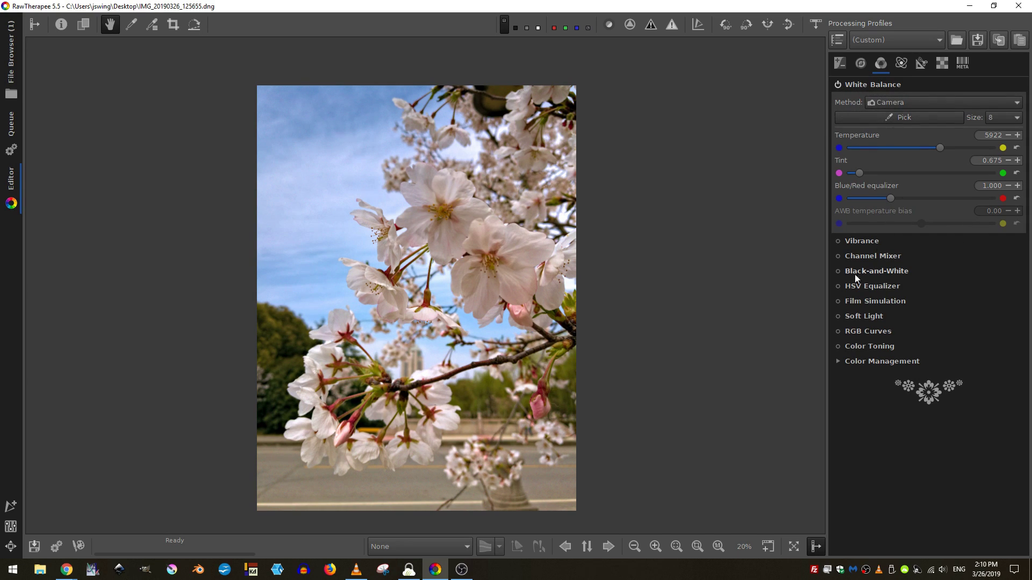
click(861, 242)
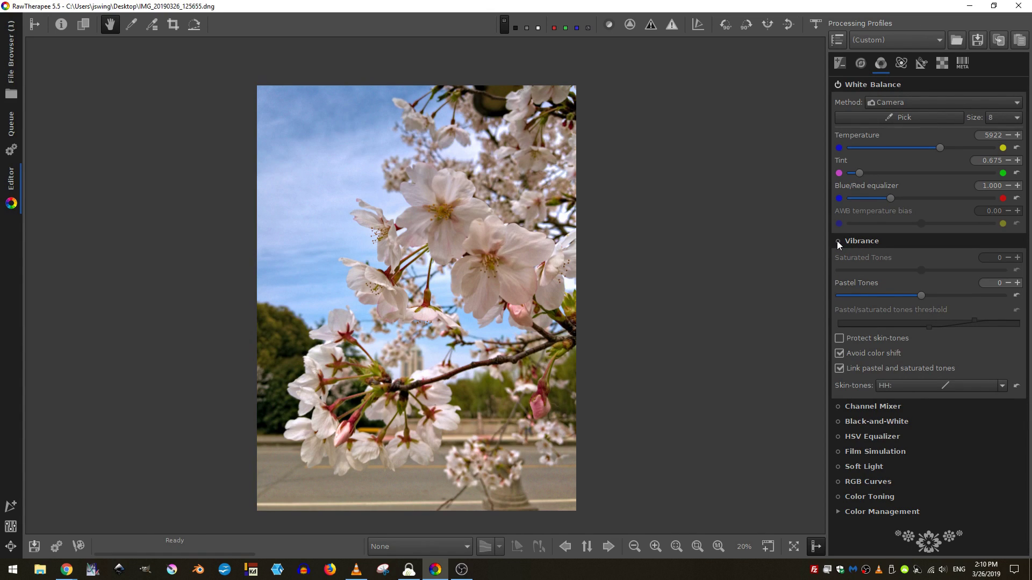
click(837, 241)
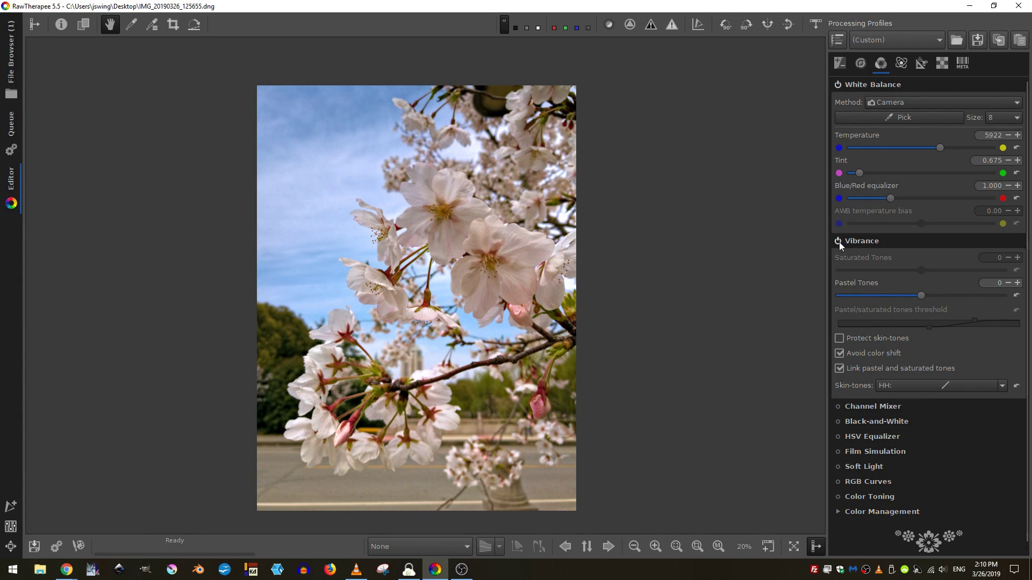
drag(914, 292, 946, 298)
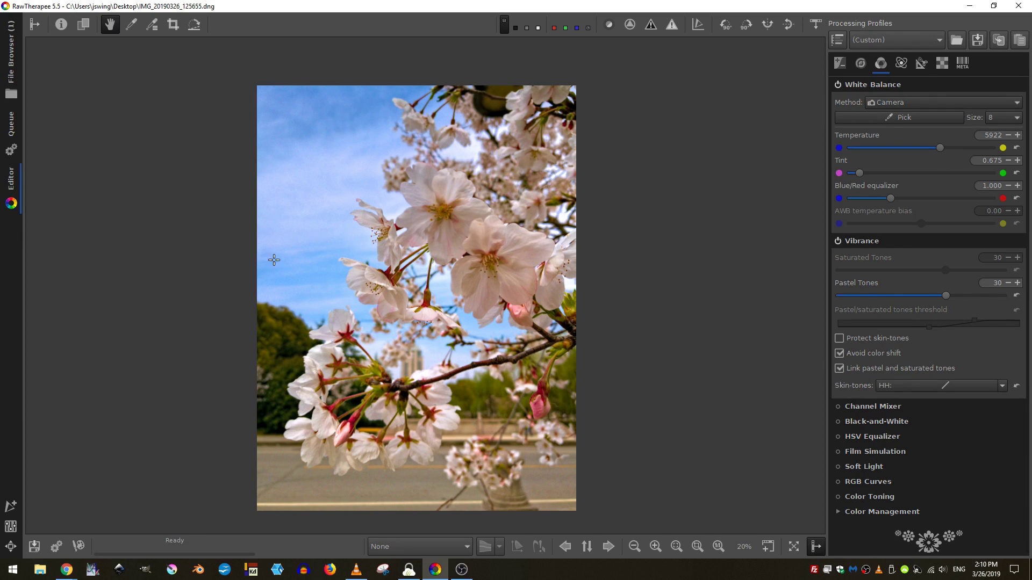
Step: Lock the Crop tool's aspect ratio to 4:5 in the Transform tab
click(922, 64)
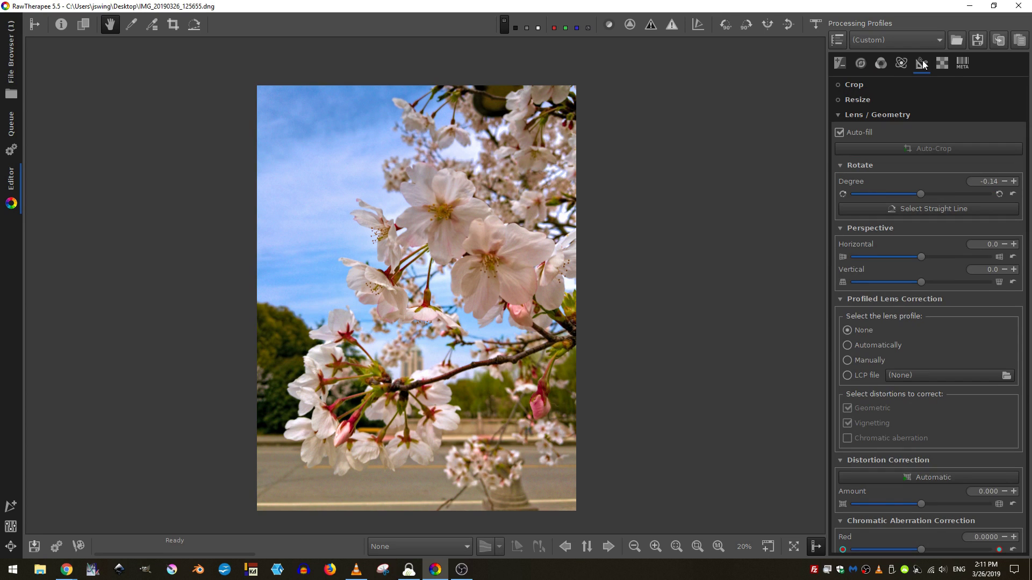
click(856, 85)
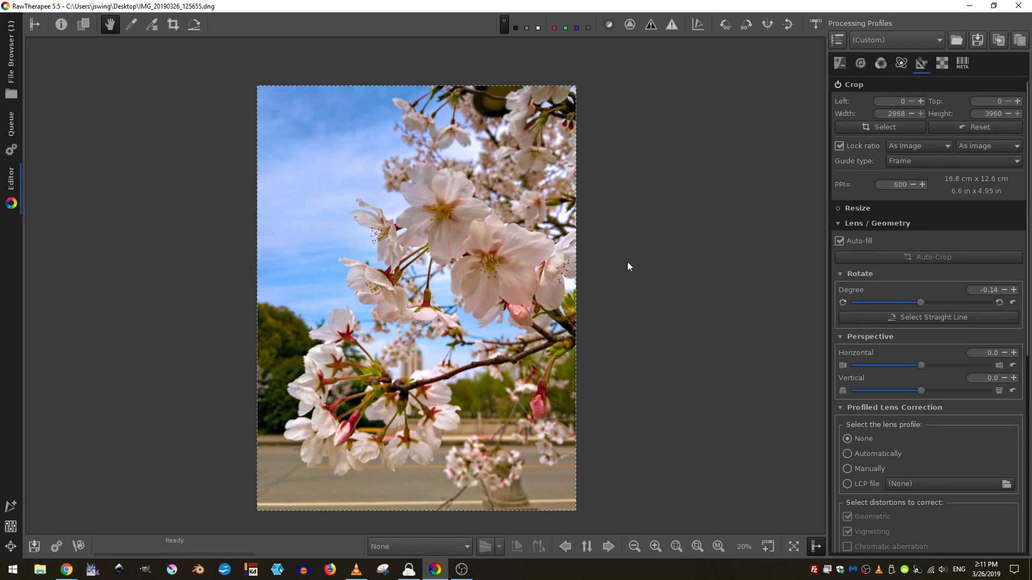
click(901, 146)
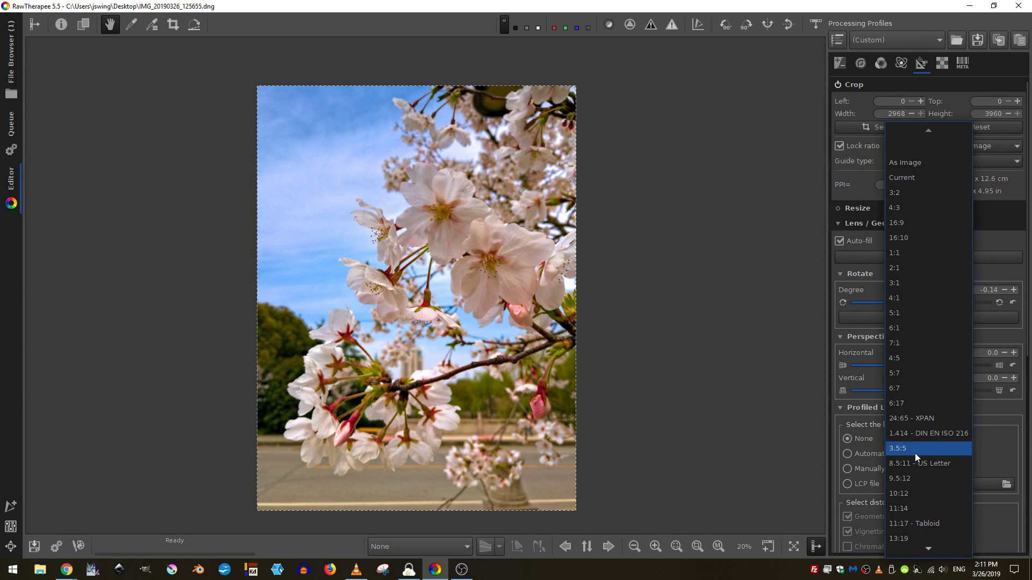
click(896, 358)
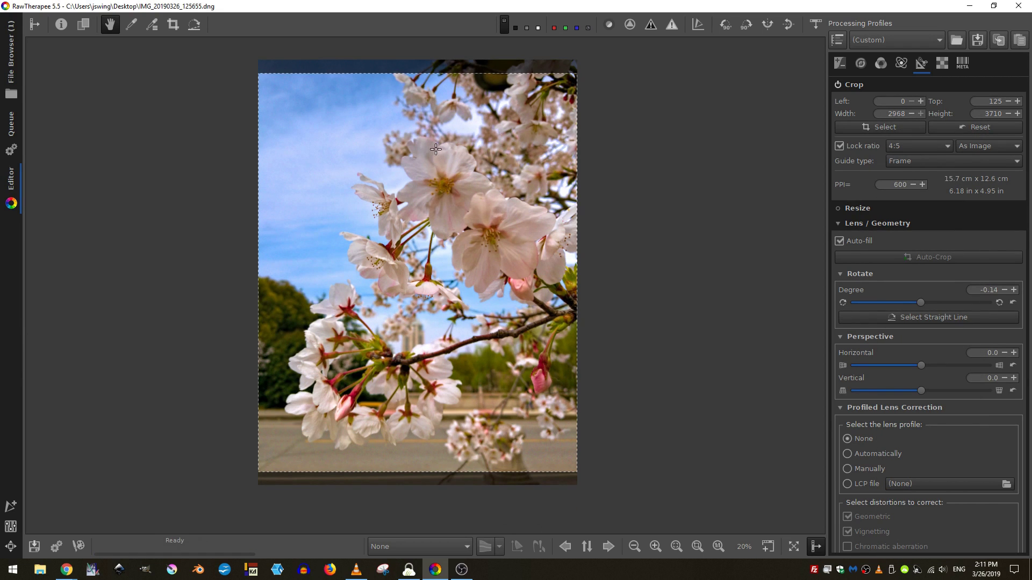
Step: Position and size the crop frame around the blossoms: left 211, top 414, 2757 × 3446
drag(455, 149, 455, 163)
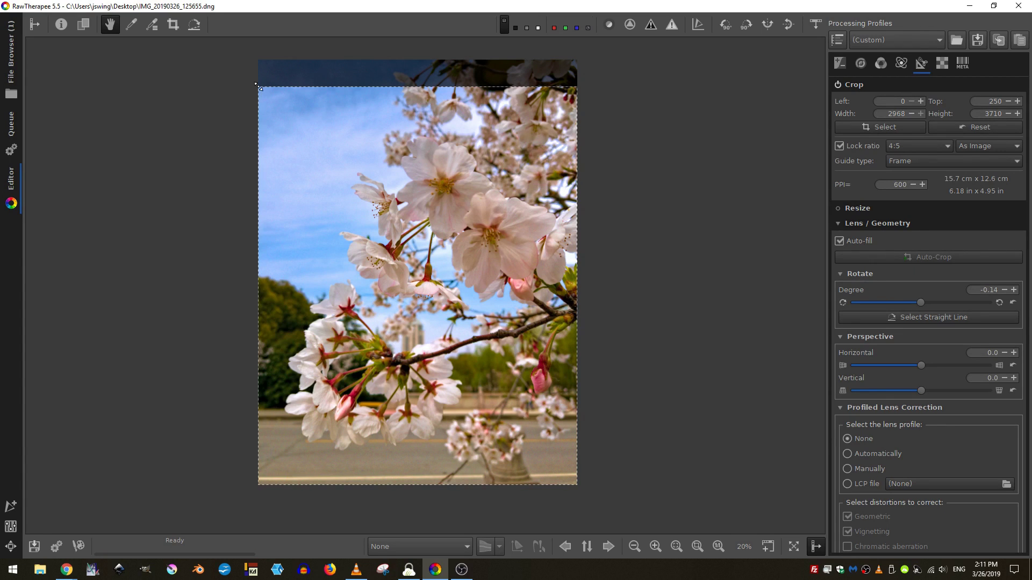
drag(256, 85, 281, 115)
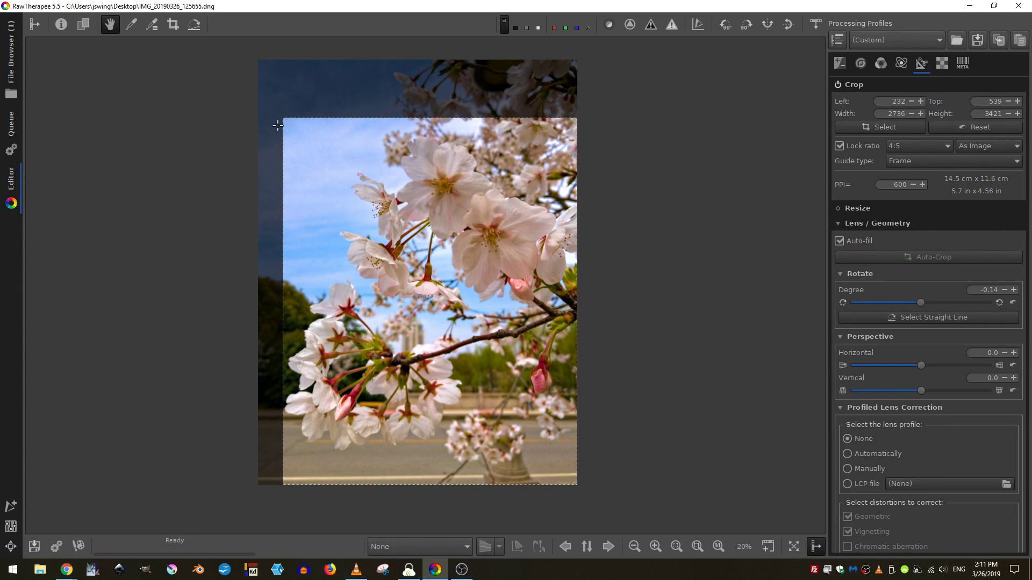
mouse_move(280, 116)
mouse_down()
mouse_move(295, 132)
mouse_move(258, 92)
mouse_move(280, 114)
mouse_up()
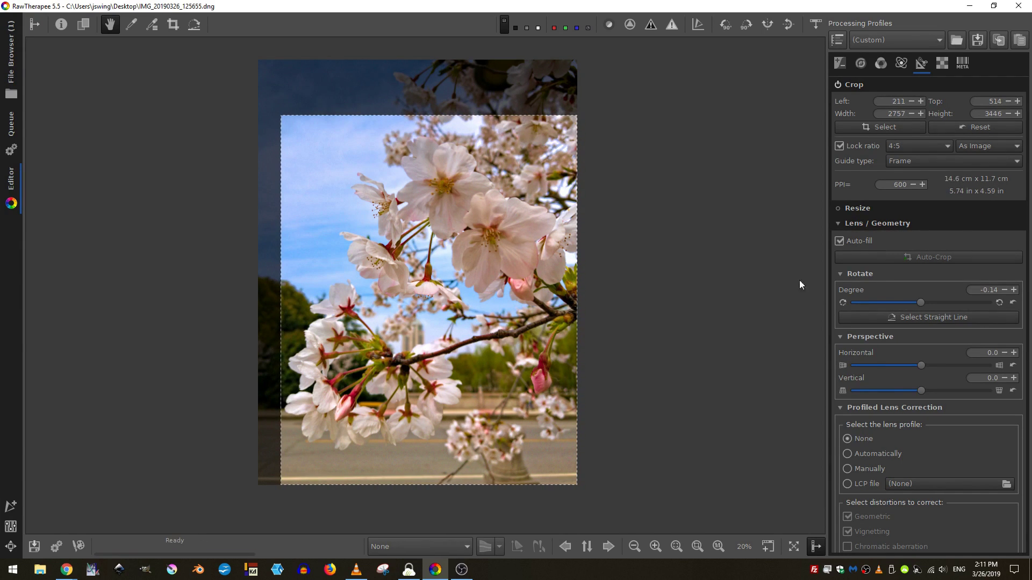
drag(520, 312, 519, 301)
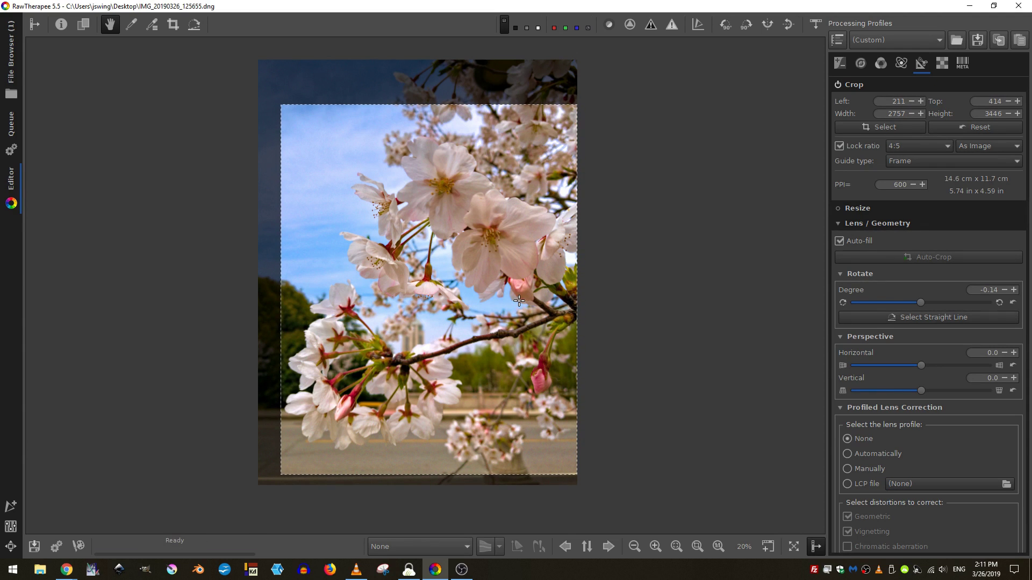
click(879, 128)
click(969, 149)
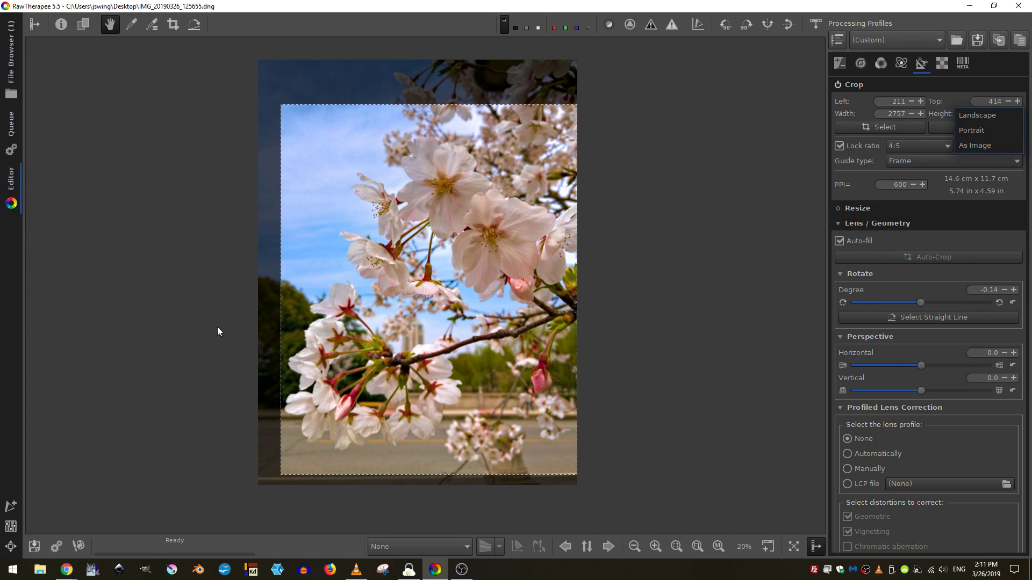
click(684, 204)
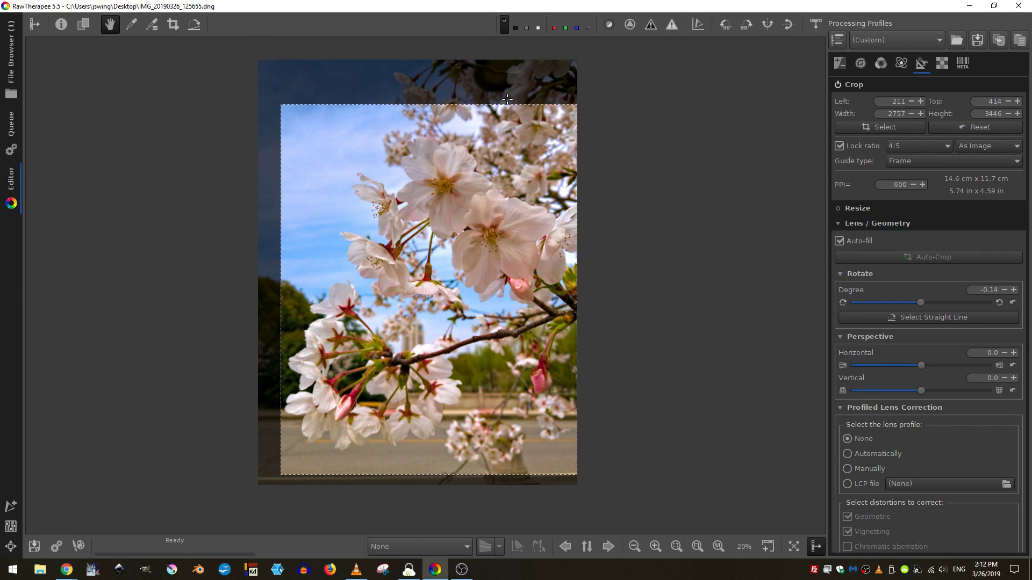
click(514, 27)
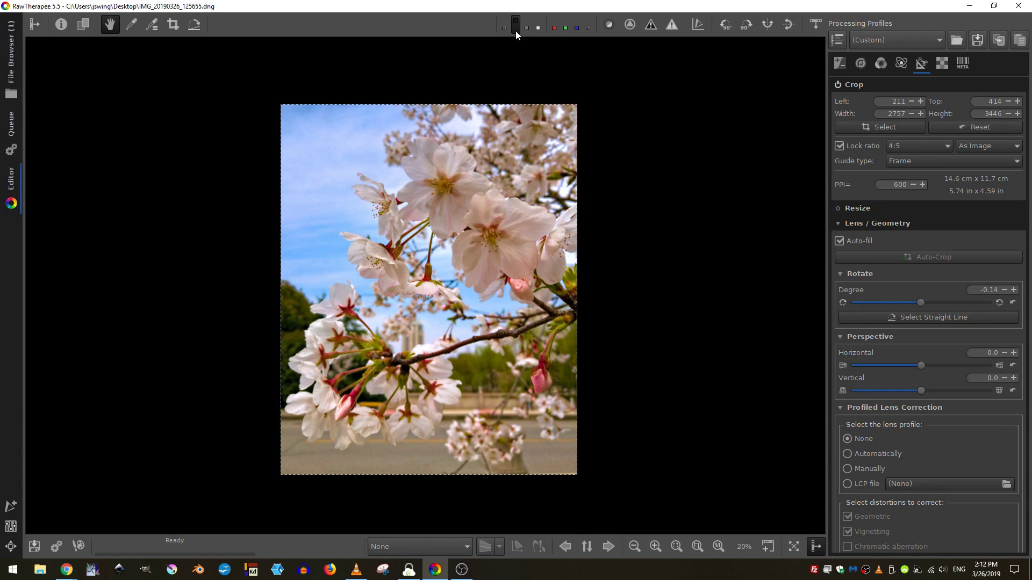
click(526, 27)
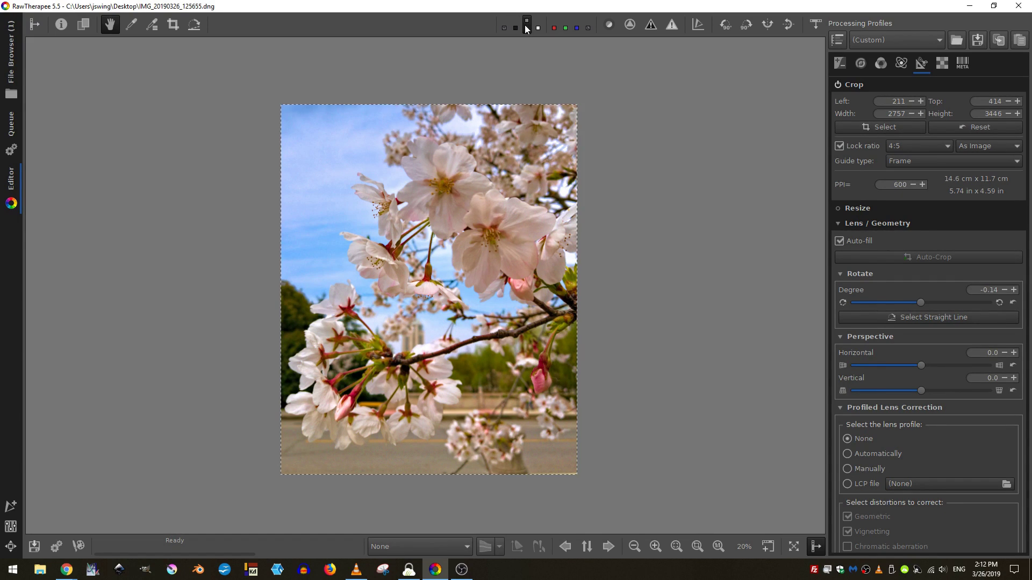
click(537, 27)
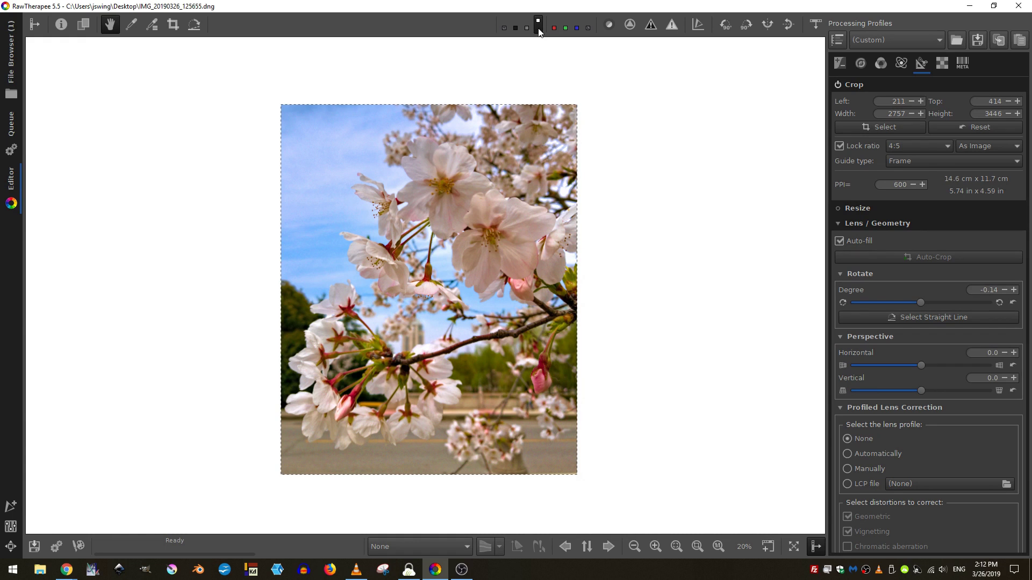
click(505, 28)
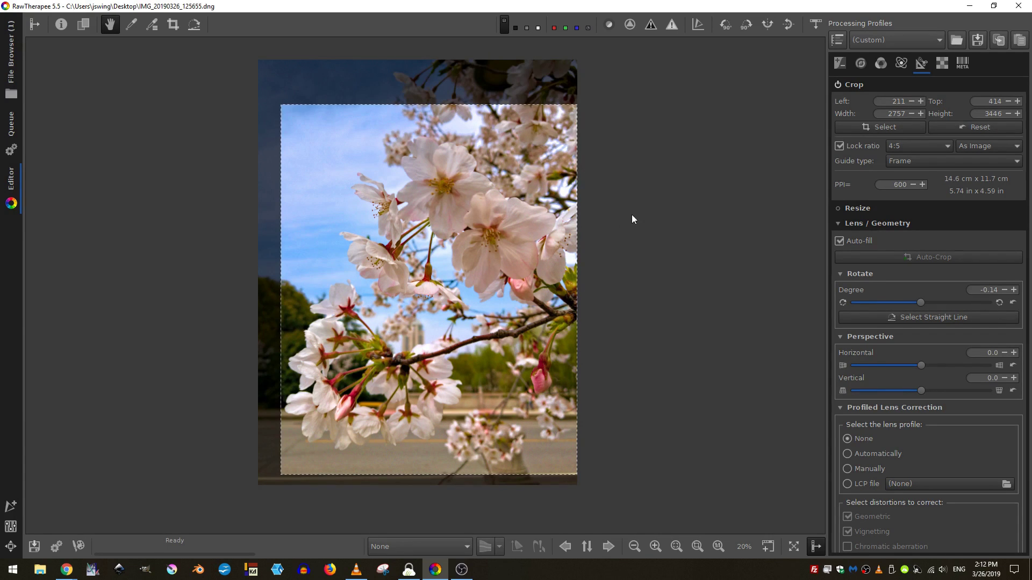
Step: Enable Resize on the cropped area, specified by Height, with 4096 entered
click(853, 208)
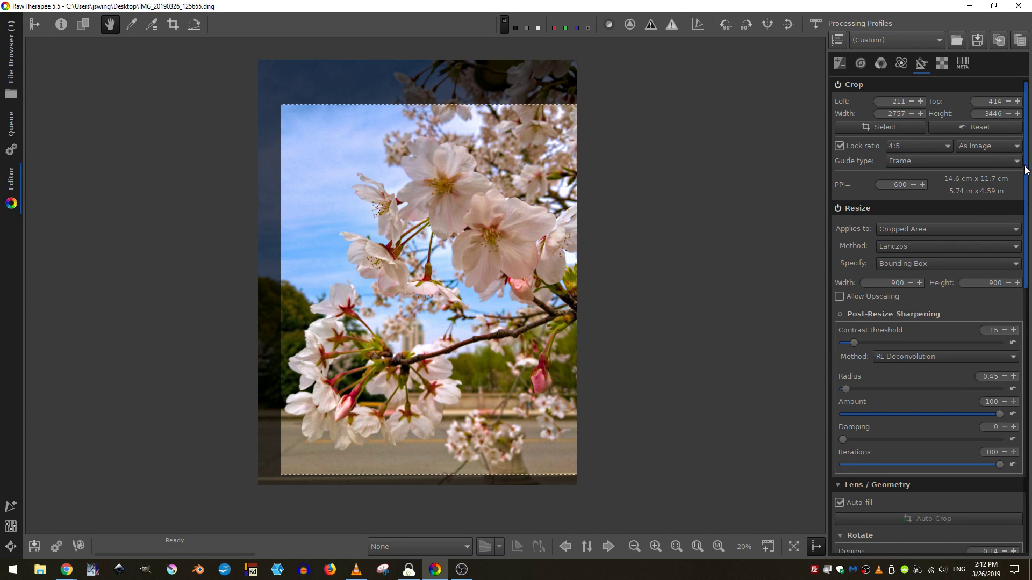
scroll(940, 182, down, 3)
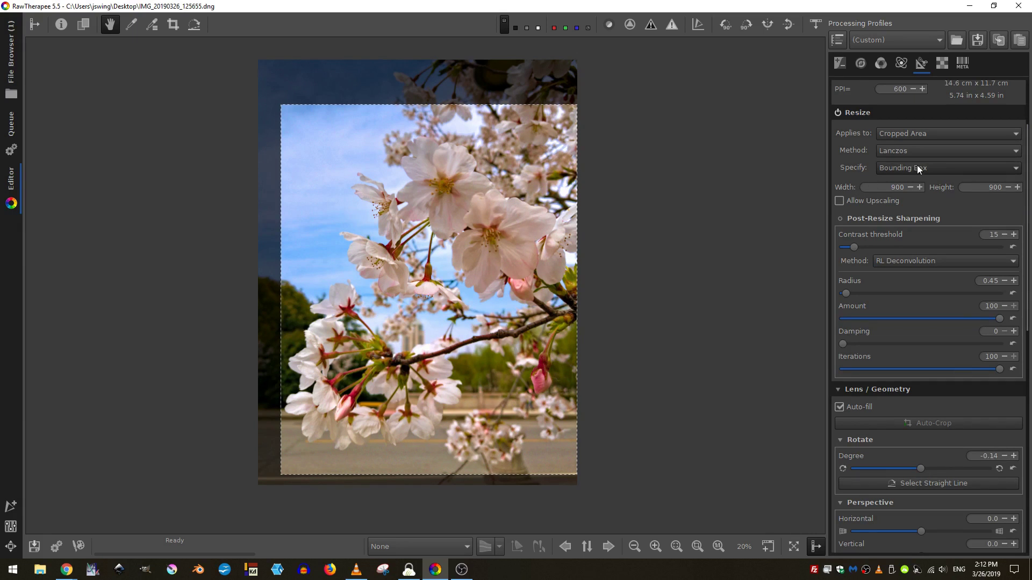
click(910, 134)
click(910, 134)
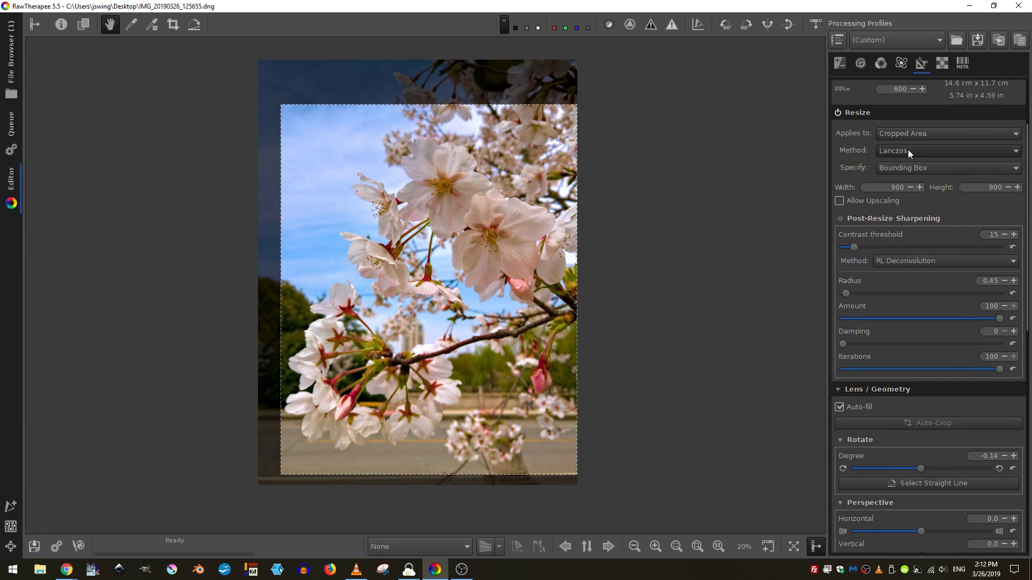
click(914, 169)
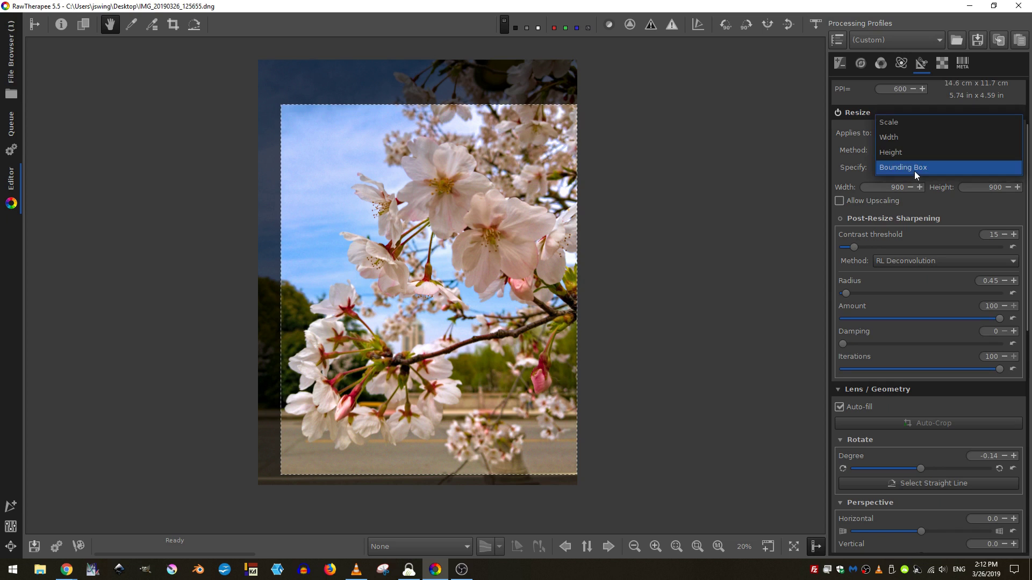
click(895, 151)
double_click(994, 187)
text(4096)
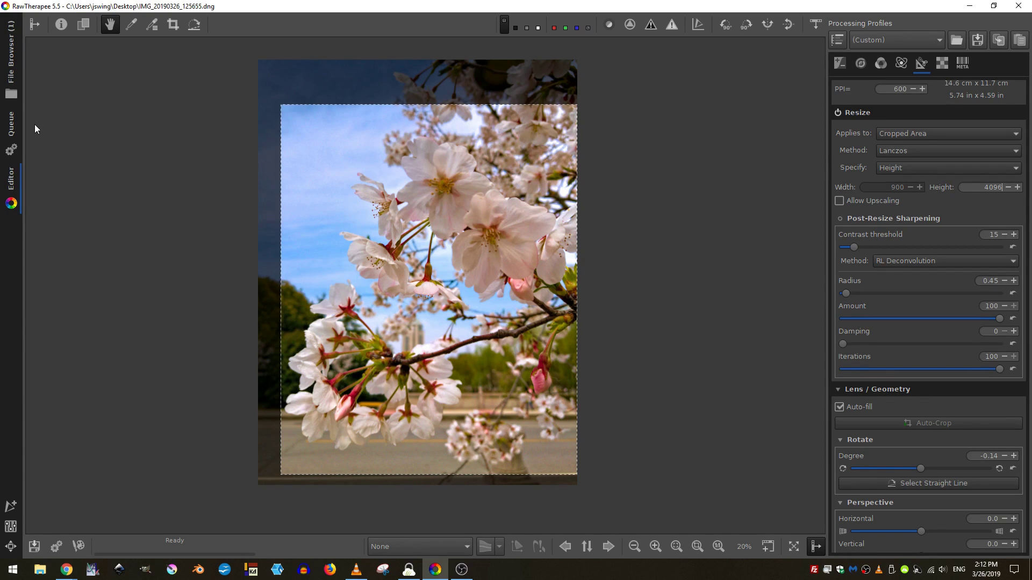
click(815, 24)
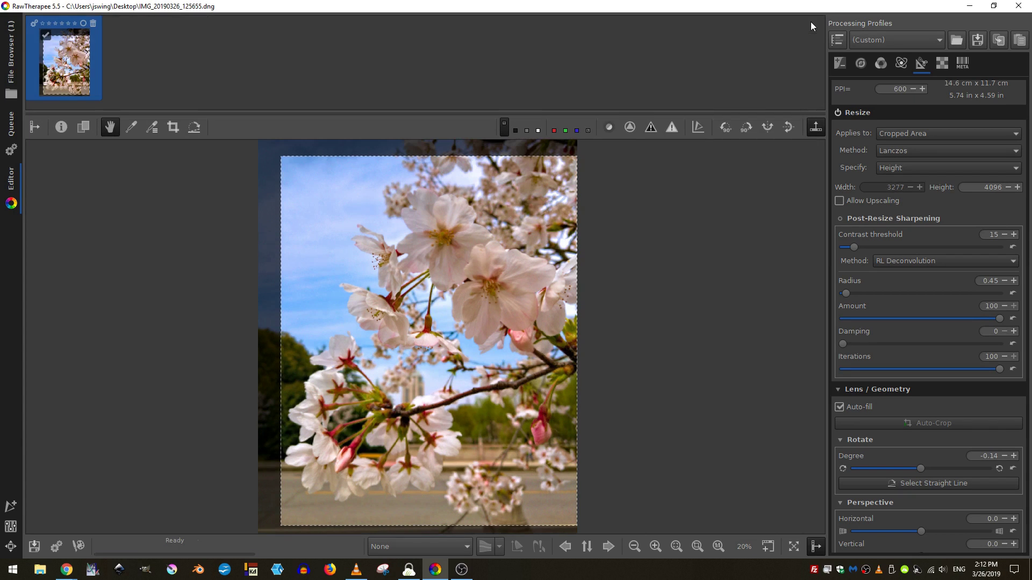
right_click(77, 52)
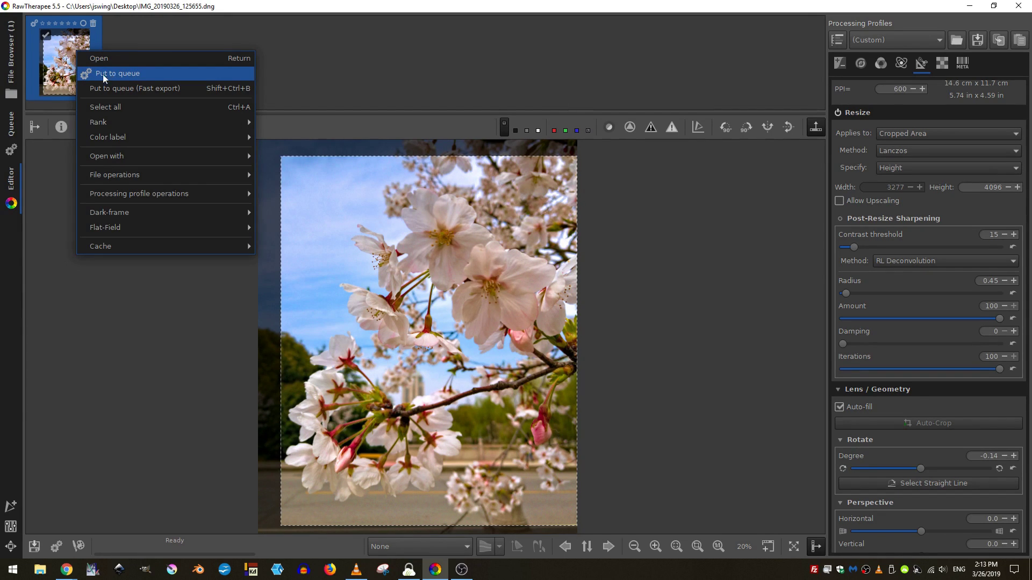
click(52, 65)
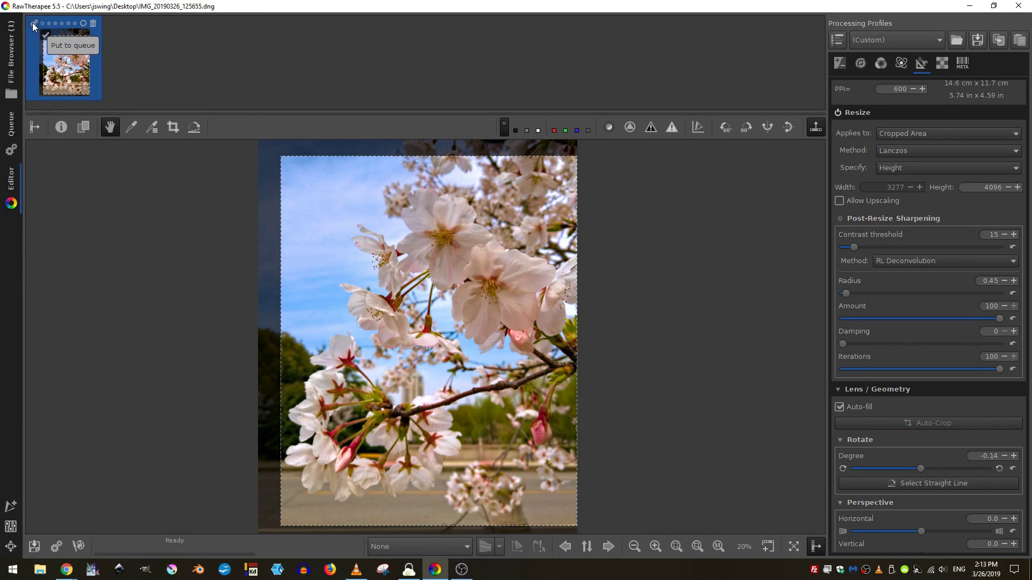
click(10, 129)
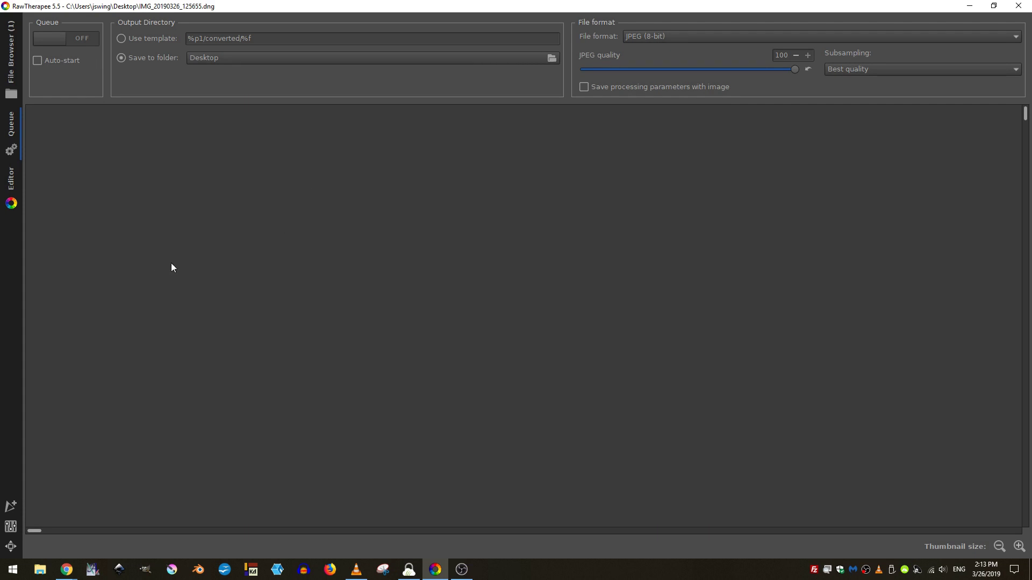
click(11, 183)
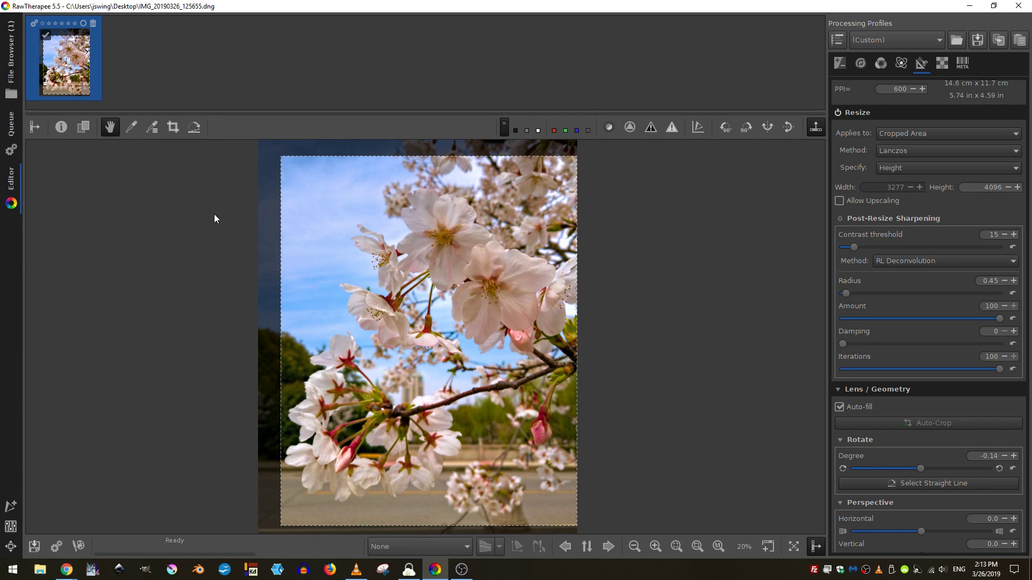
Step: Save the edited photo to the Desktop as flowers.jpg in JPEG (8-bit) format
key(ctrl+s)
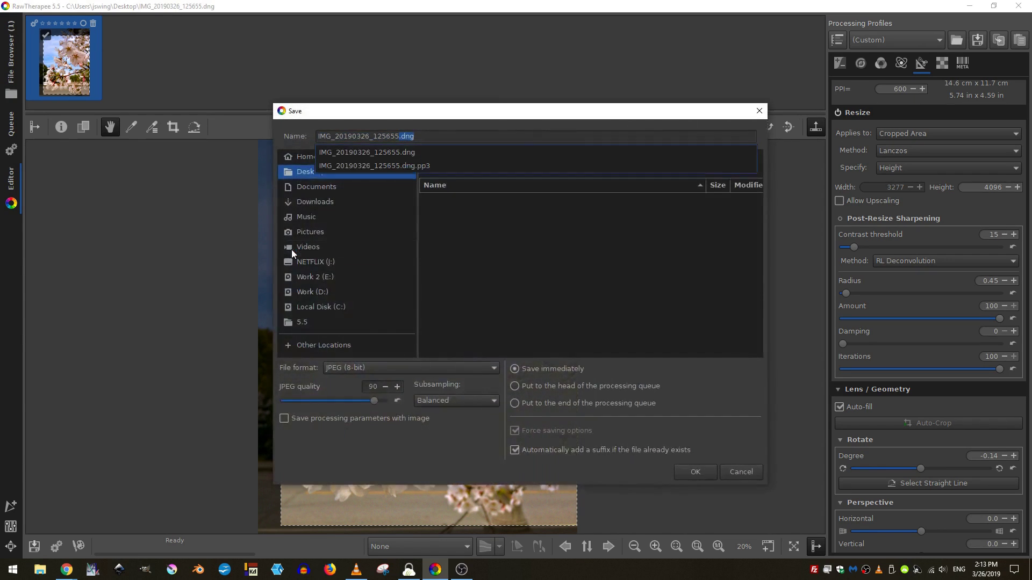
click(306, 173)
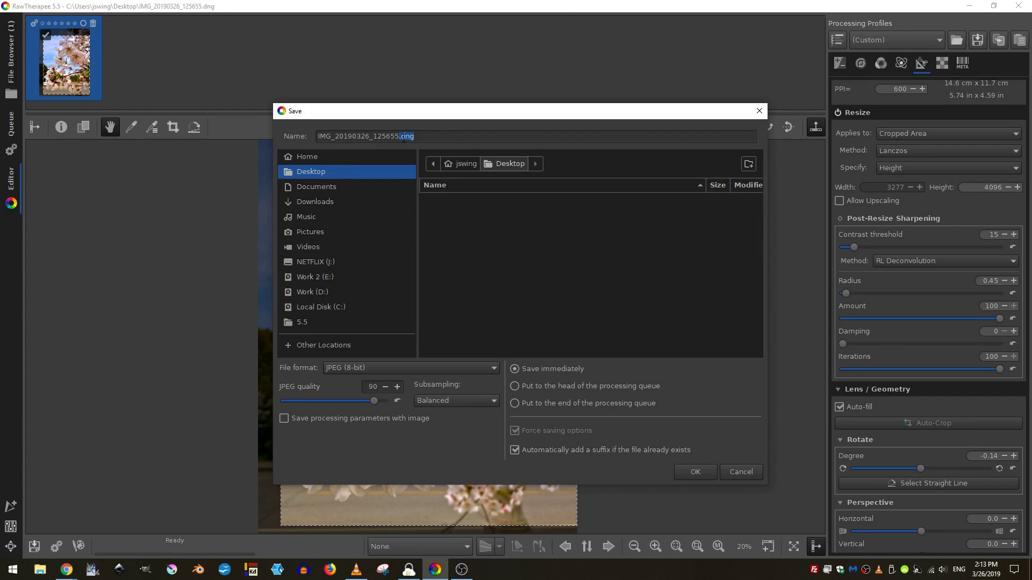
click(424, 134)
double_click(404, 137)
key(BackSpace)
key(BackSpace)
key(BackSpace)
key(BackSpace)
key(BackSpace)
key(BackSpace)
key(BackSpace)
key(BackSpace)
key(BackSpace)
key(BackSpace)
key(BackSpace)
key(BackSpace)
key(BackSpace)
key(BackSpace)
key(BackSpace)
key(BackSpace)
key(BackSpace)
key(BackSpace)
key(BackSpace)
key(BackSpace)
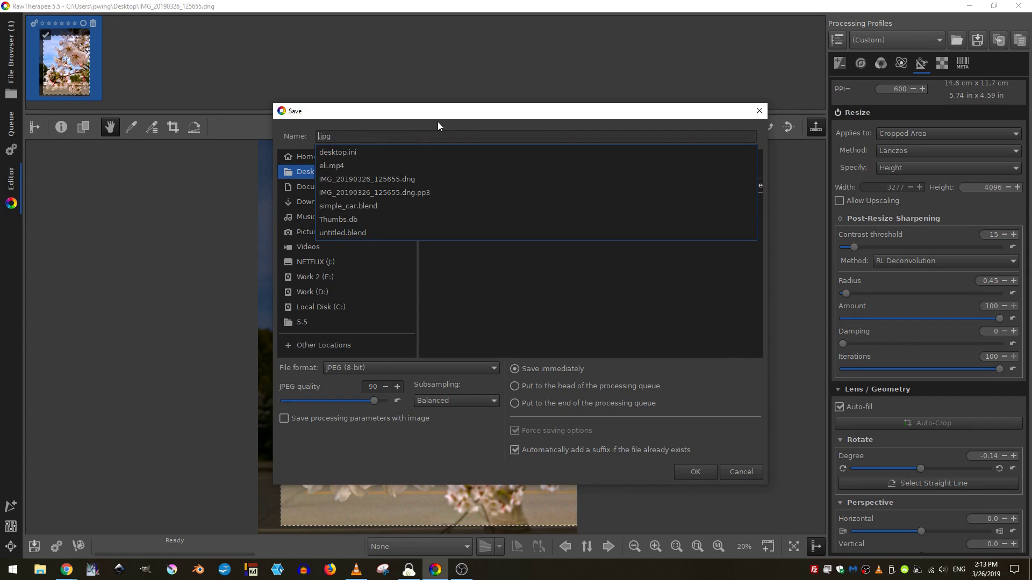
text(flowers)
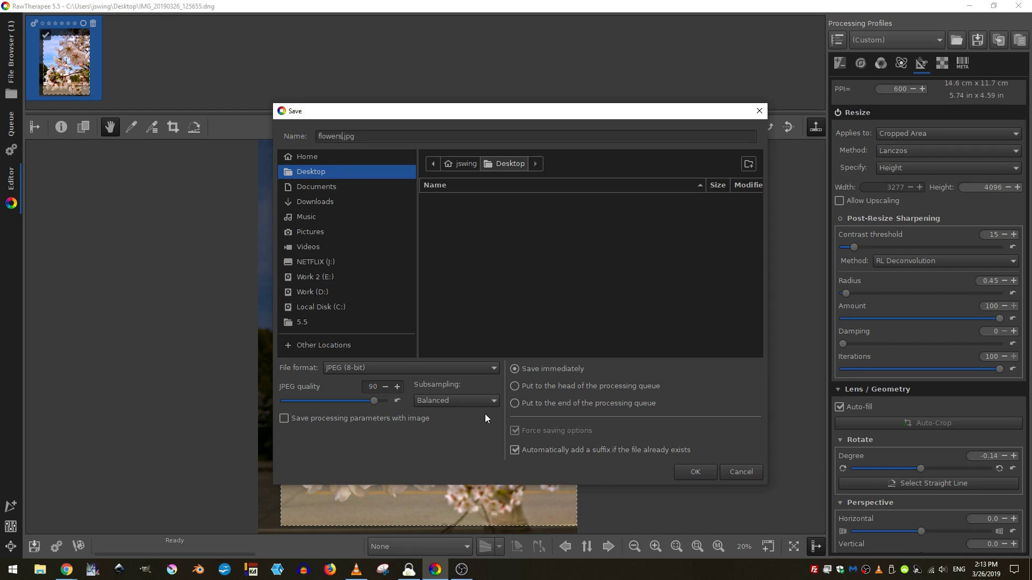
click(693, 471)
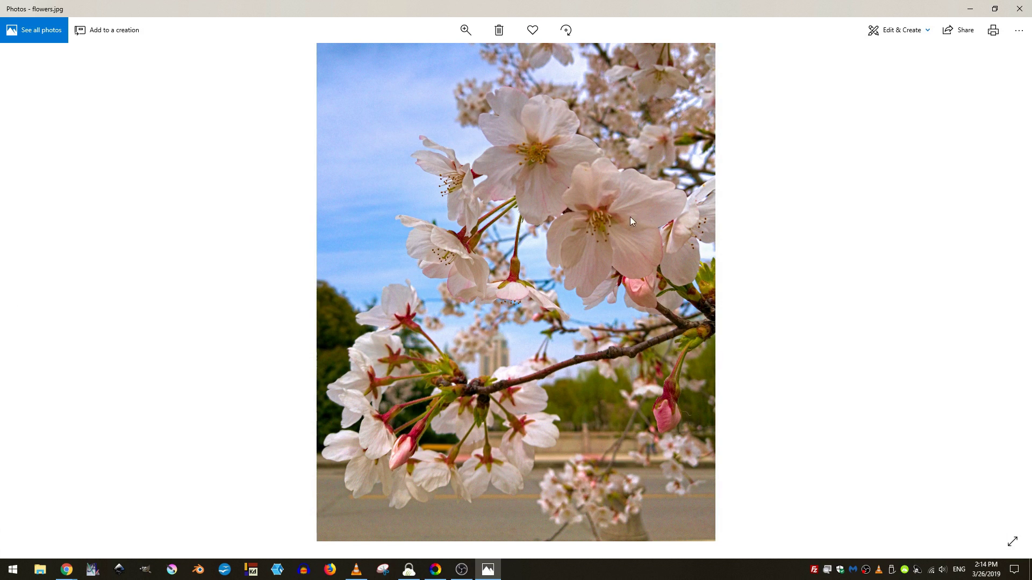
Step: Zoom in and out on flowers.jpg in Photos, then return to RawTherapee
scroll(601, 217, up, 3)
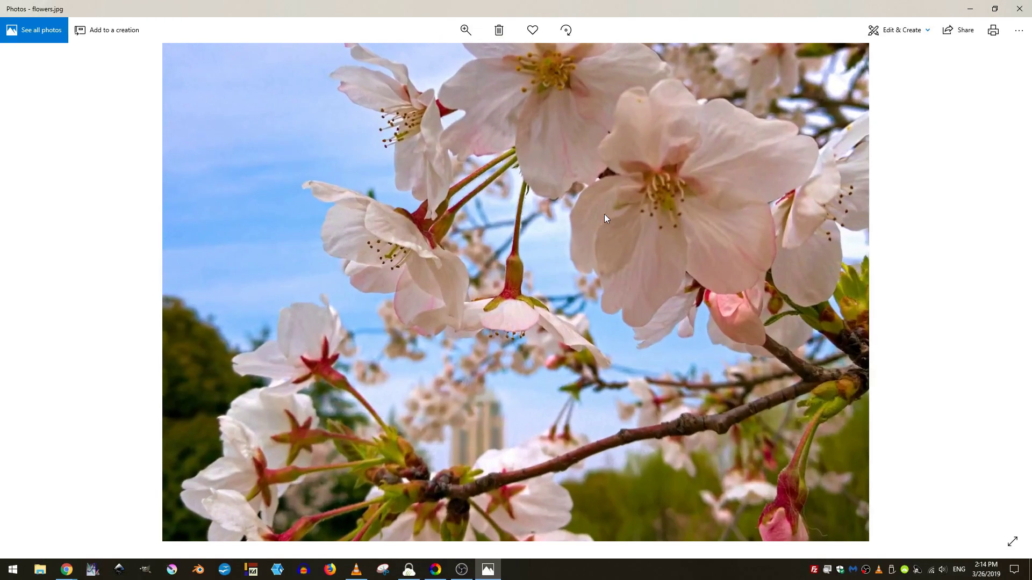
scroll(638, 231, up, 2)
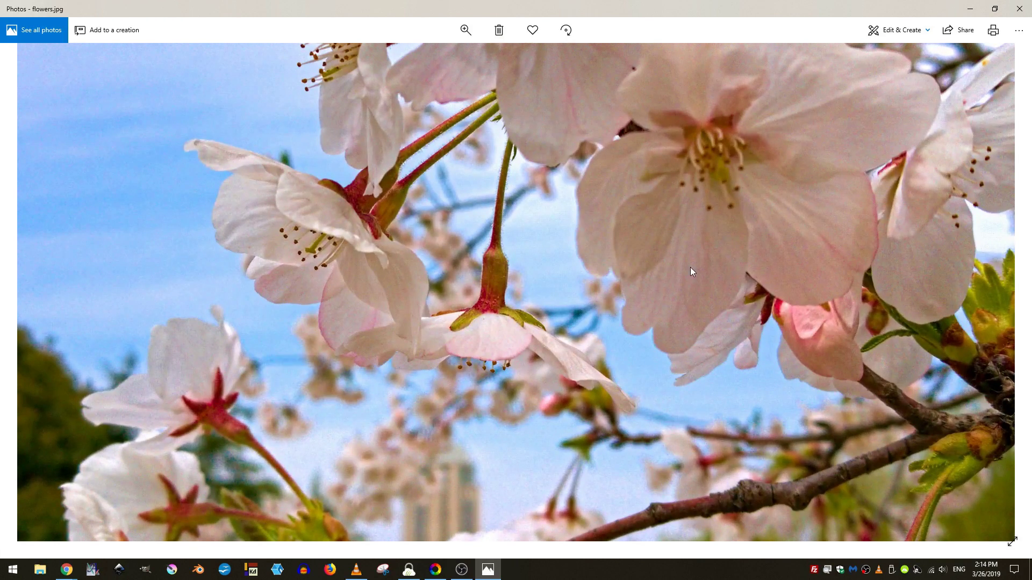
scroll(690, 267, down, 5)
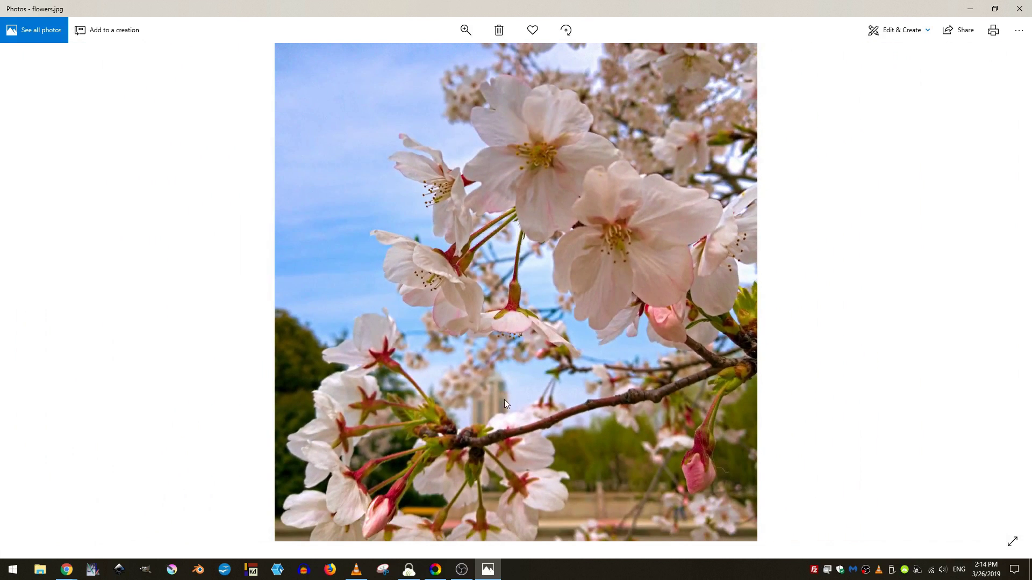
click(435, 571)
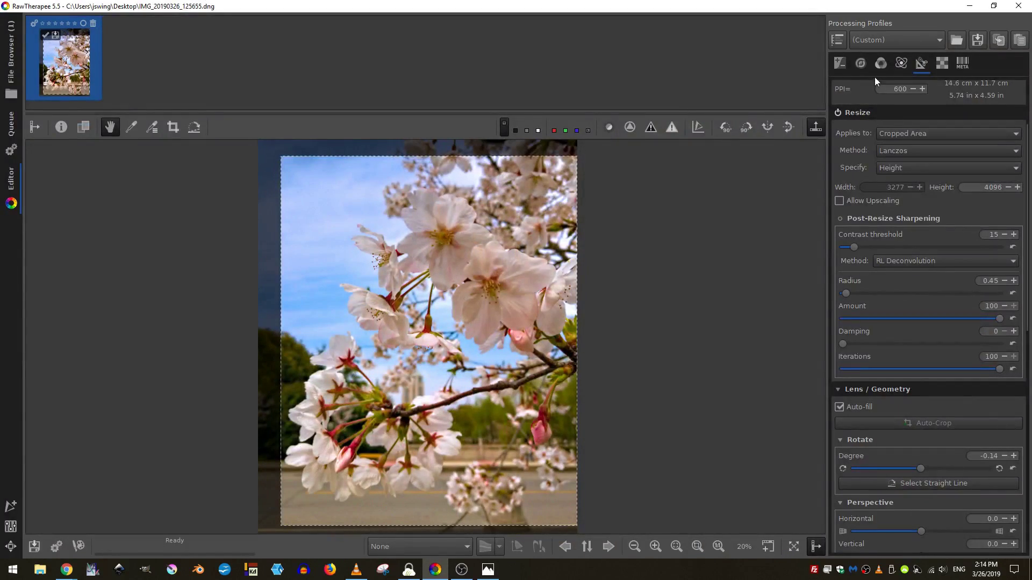
Step: Try Impulse Noise Reduction and leave it off, then enable and expand Noise Reduction in the Detail tab
click(864, 65)
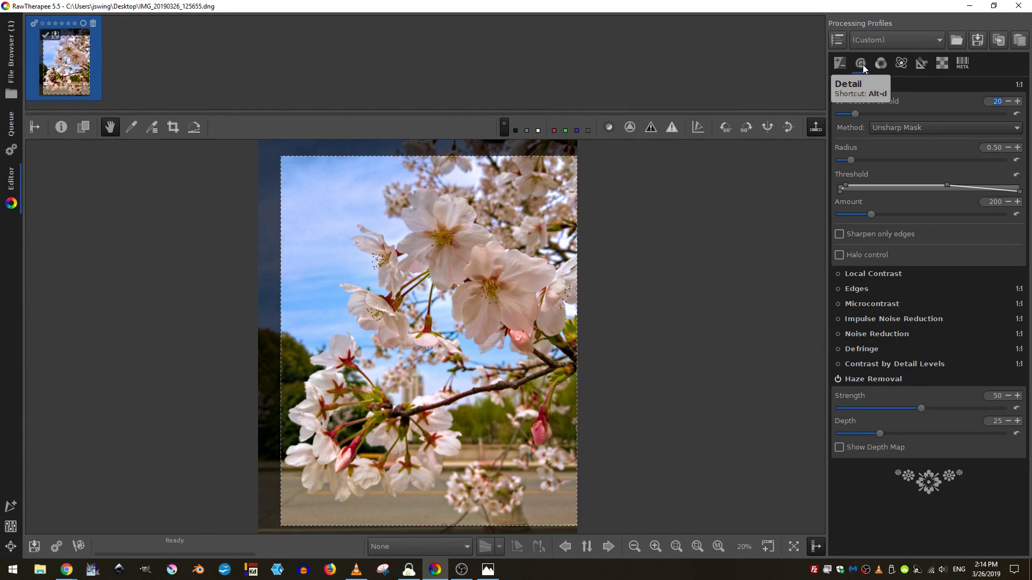
click(837, 319)
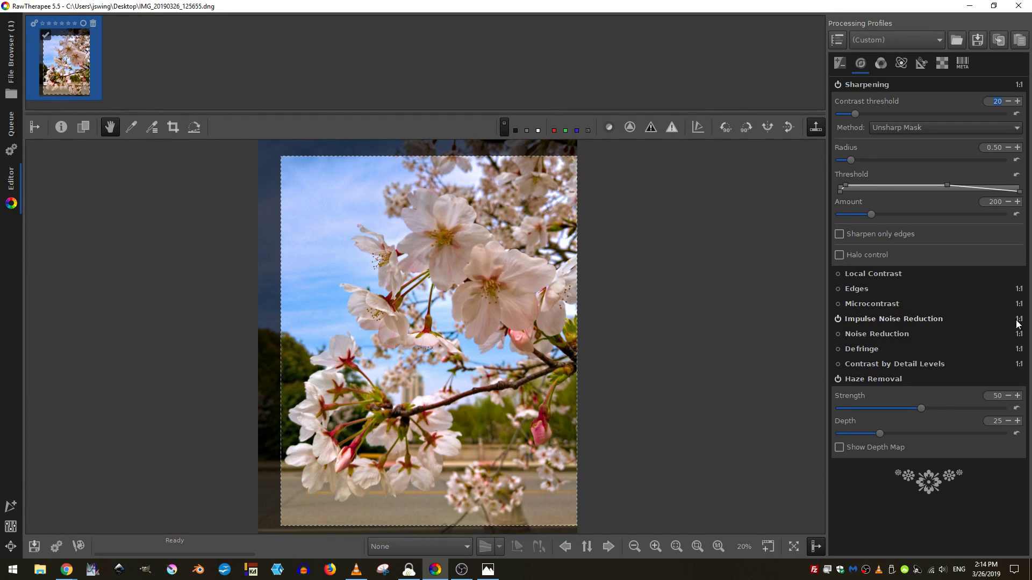
click(887, 319)
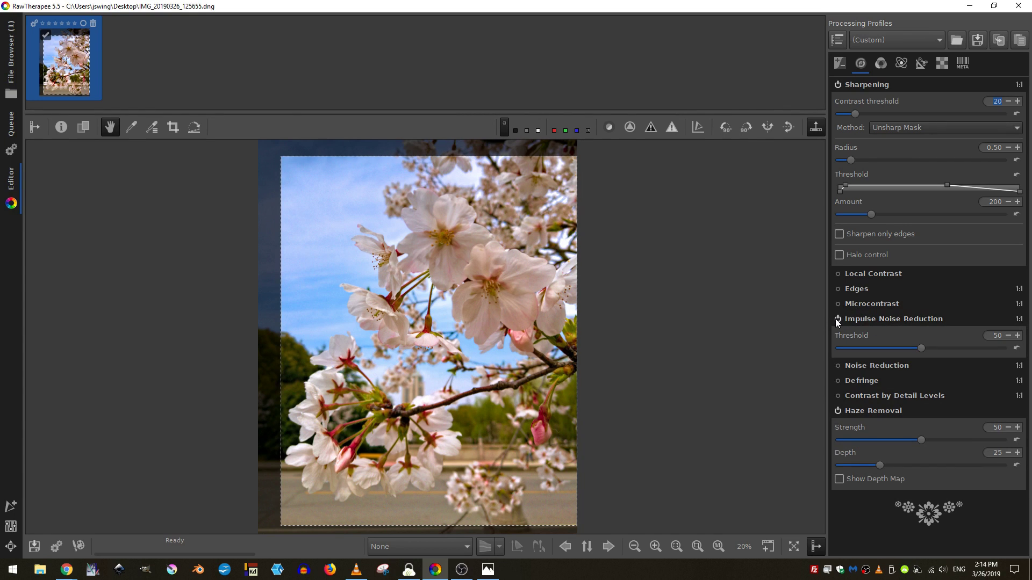
click(837, 318)
click(868, 320)
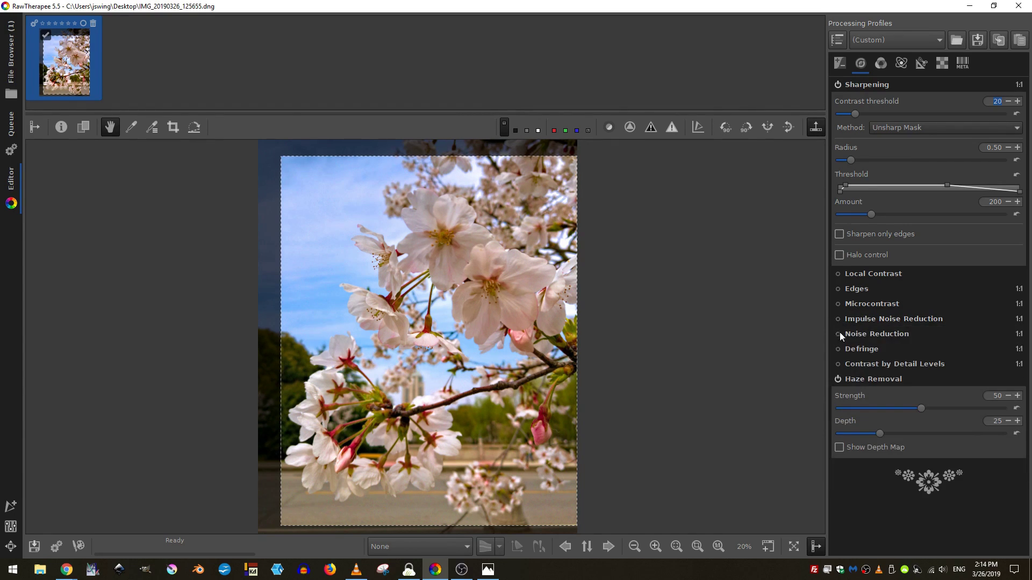
click(838, 333)
click(877, 334)
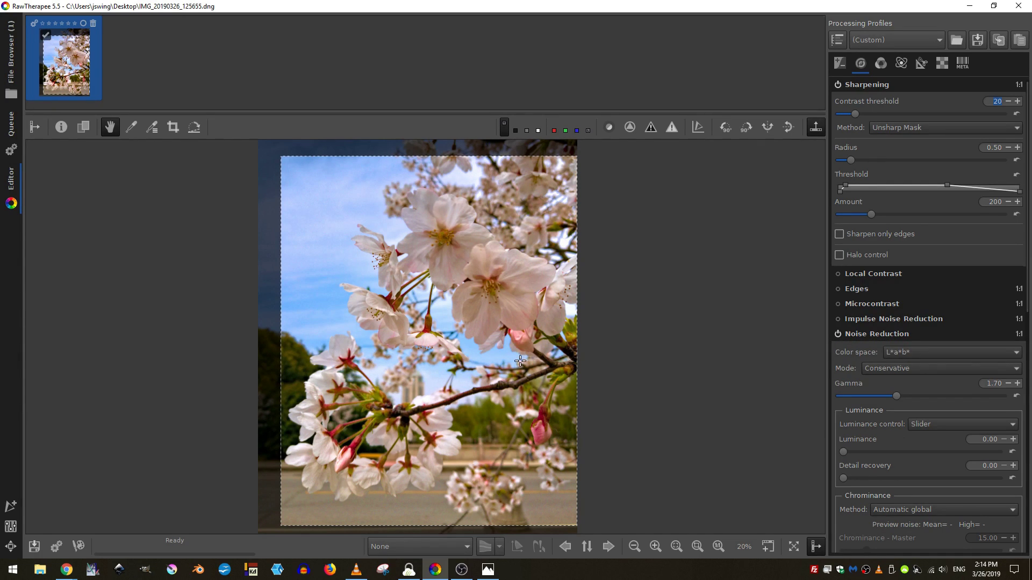
Step: View the photo at 100% and compare it with Noise Reduction off and on
click(719, 547)
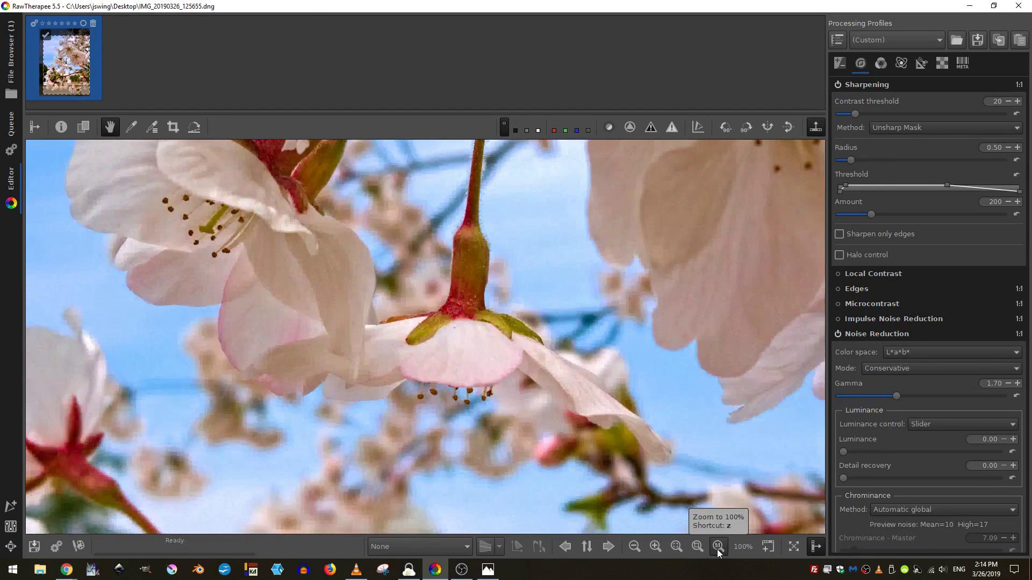
scroll(661, 258, up, 2)
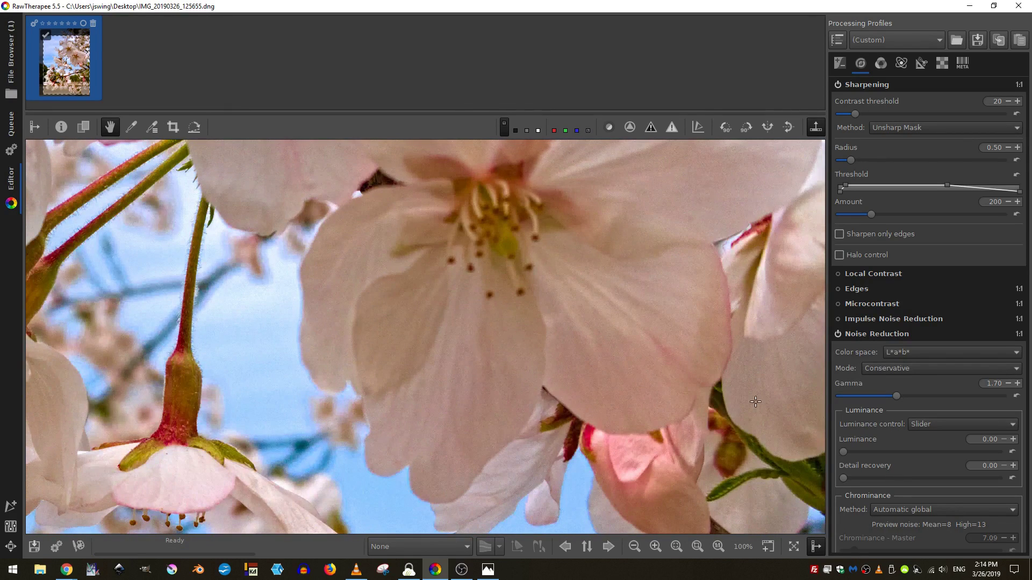
click(837, 334)
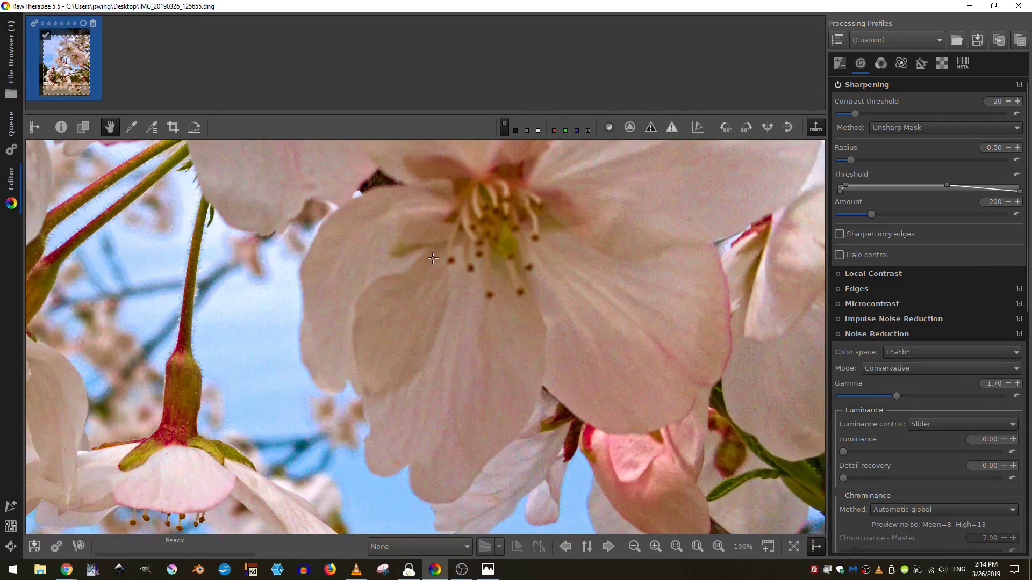
click(837, 334)
Step: Set noise reduction Luminance to 20 and Detail recovery to 5
drag(843, 452, 918, 462)
key(Home)
text(2)
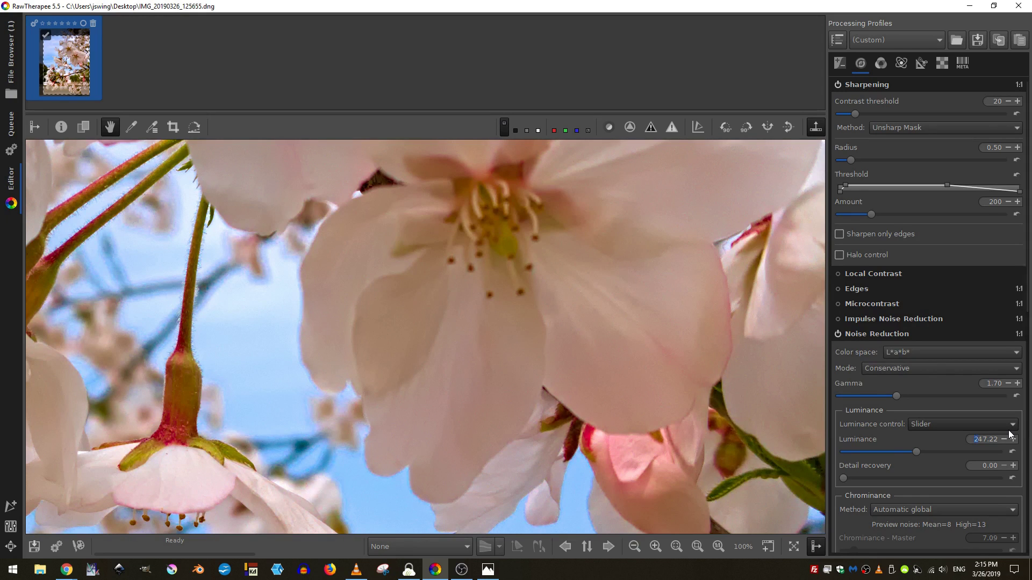
key(Delete)
key(Delete)
key(Delete)
key(Delete)
key(Delete)
text(0)
key(Return)
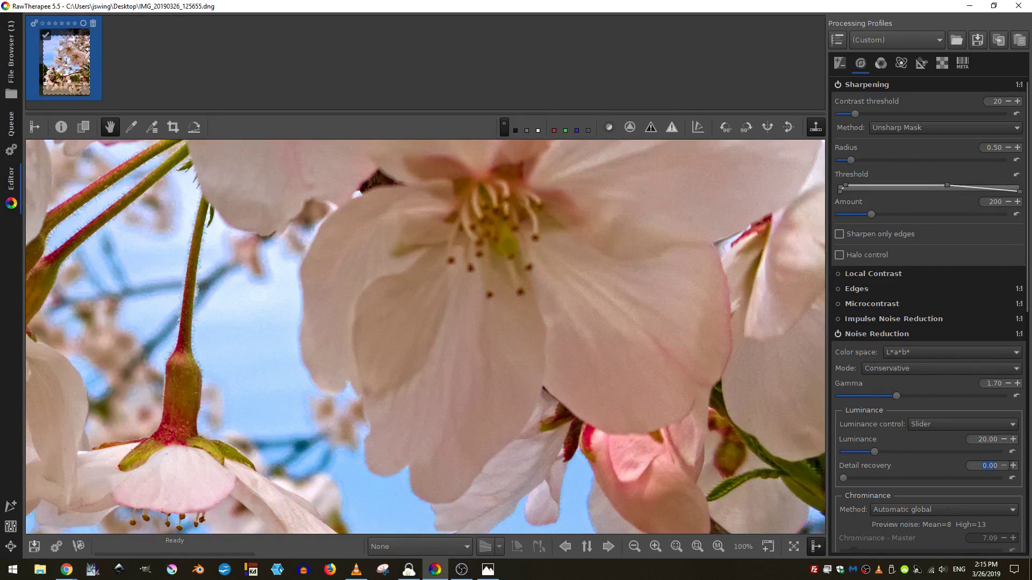
text(5)
key(Return)
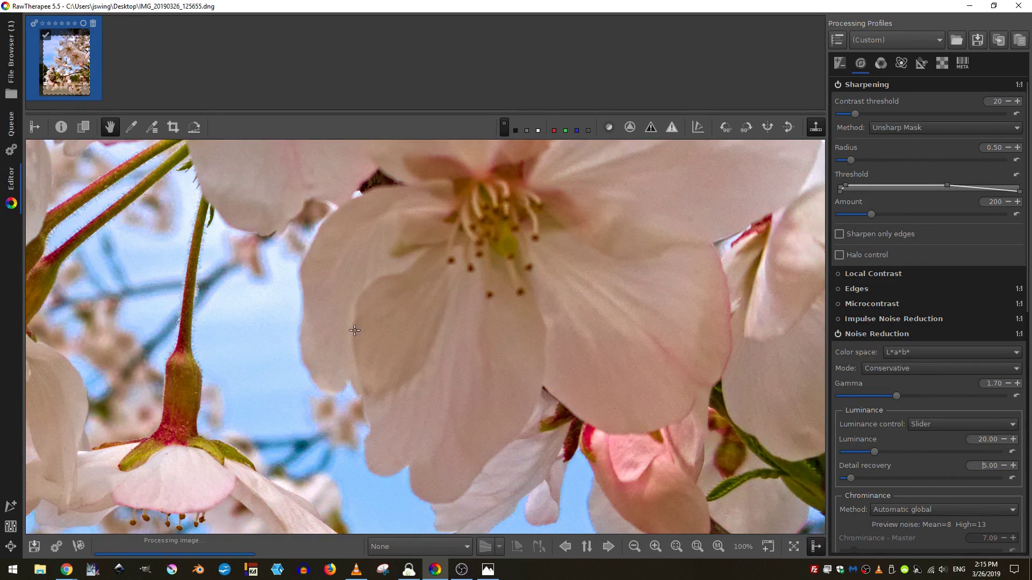
scroll(414, 331, up, 3)
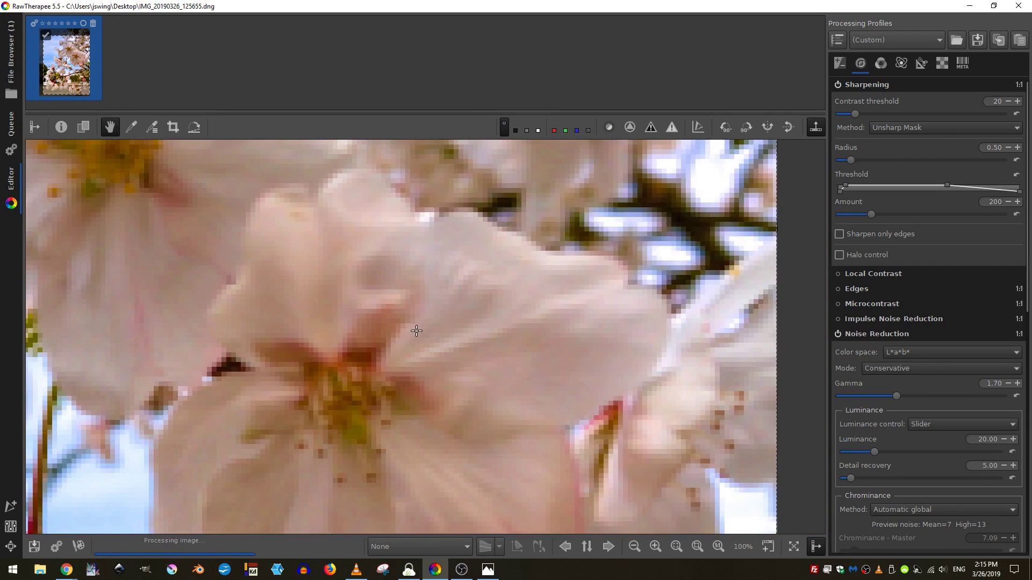
scroll(373, 343, up, 3)
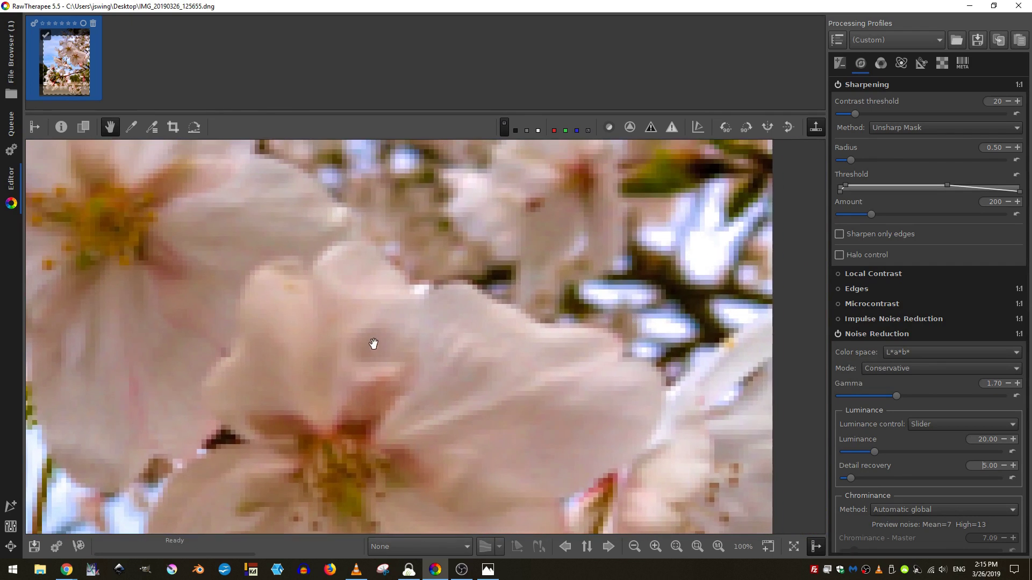
scroll(318, 350, down, 3)
scroll(352, 368, up, 3)
scroll(353, 368, down, 3)
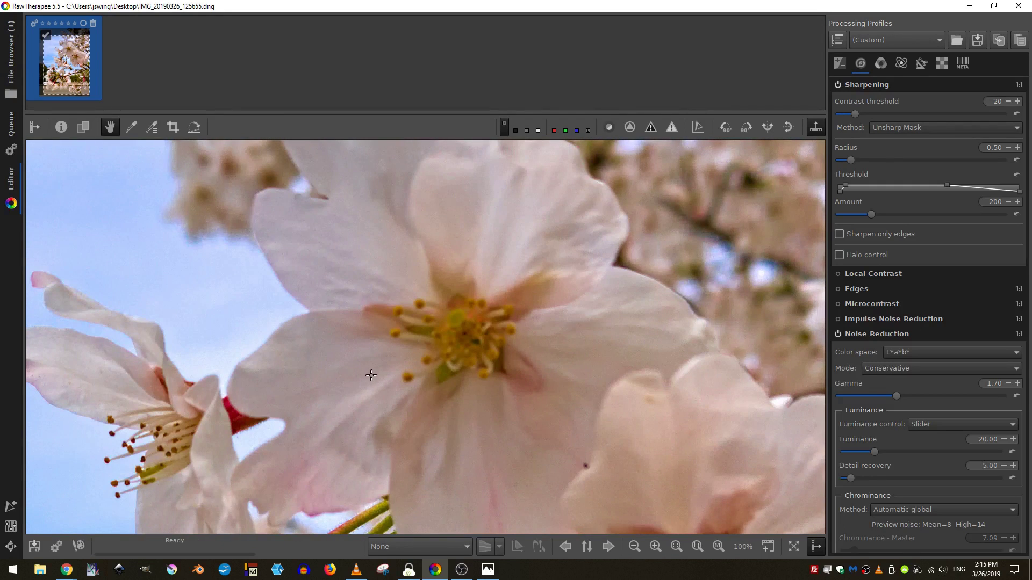
scroll(370, 373, up, 3)
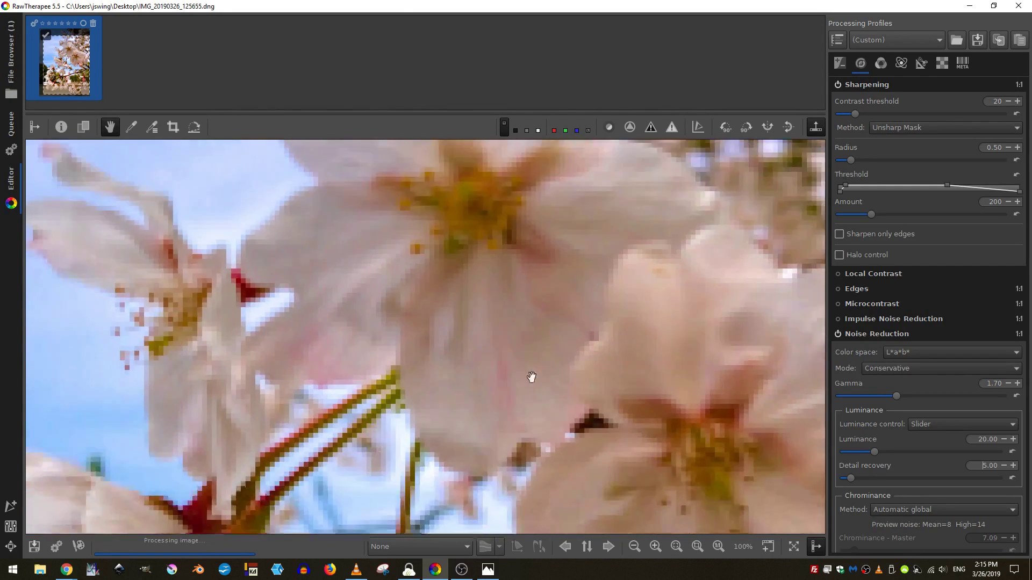
drag(531, 377, 519, 365)
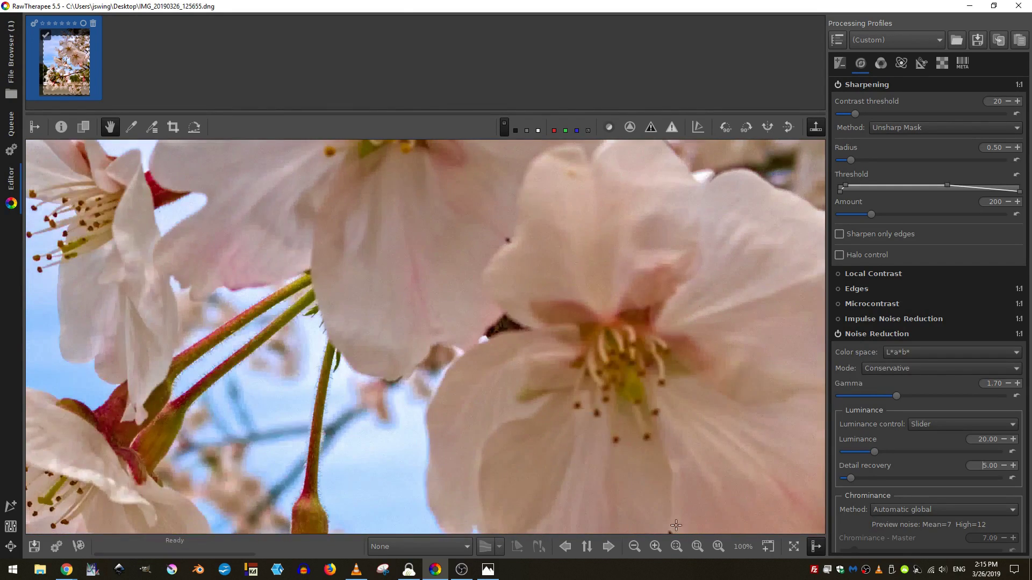
click(698, 546)
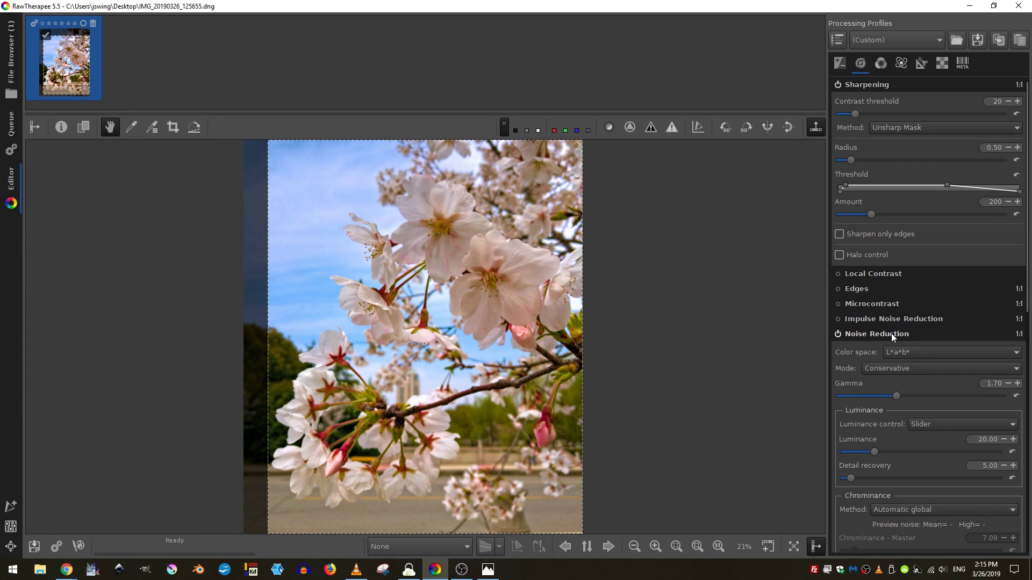
Step: Export again as flowers-1.jpg and open it from the desktop in Photos
key(ctrl+s)
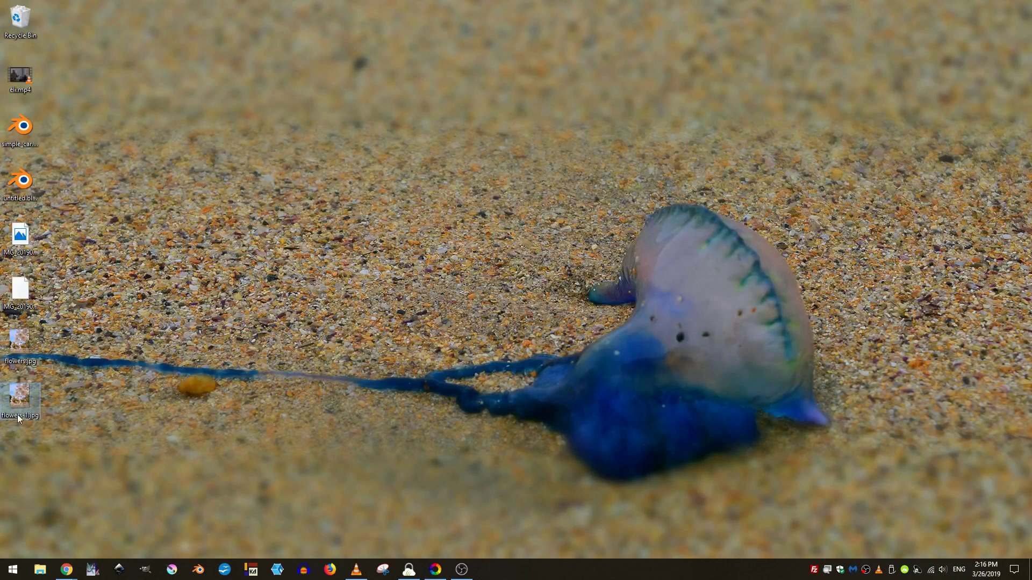
mouse_move(9, 419)
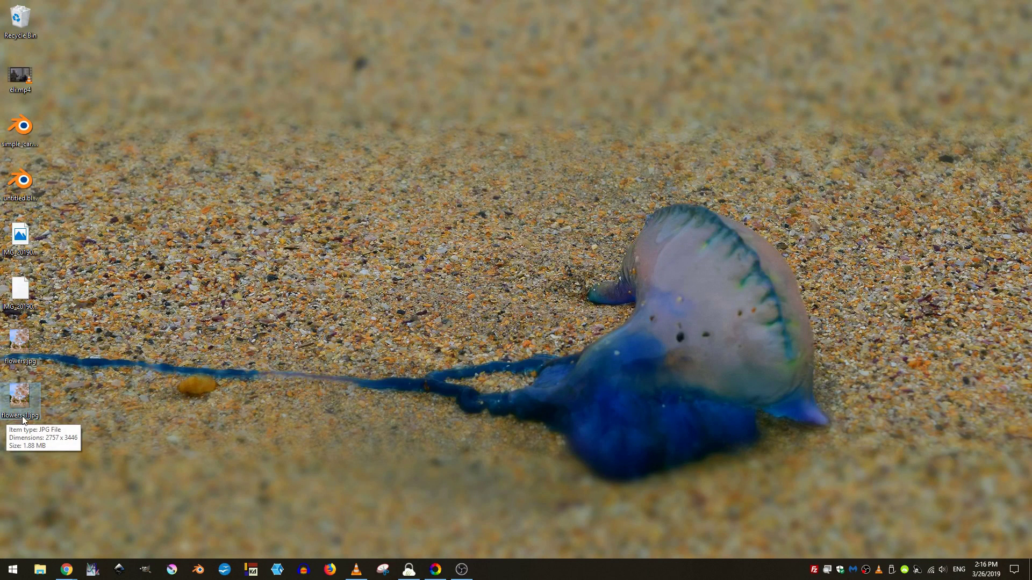
double_click(17, 401)
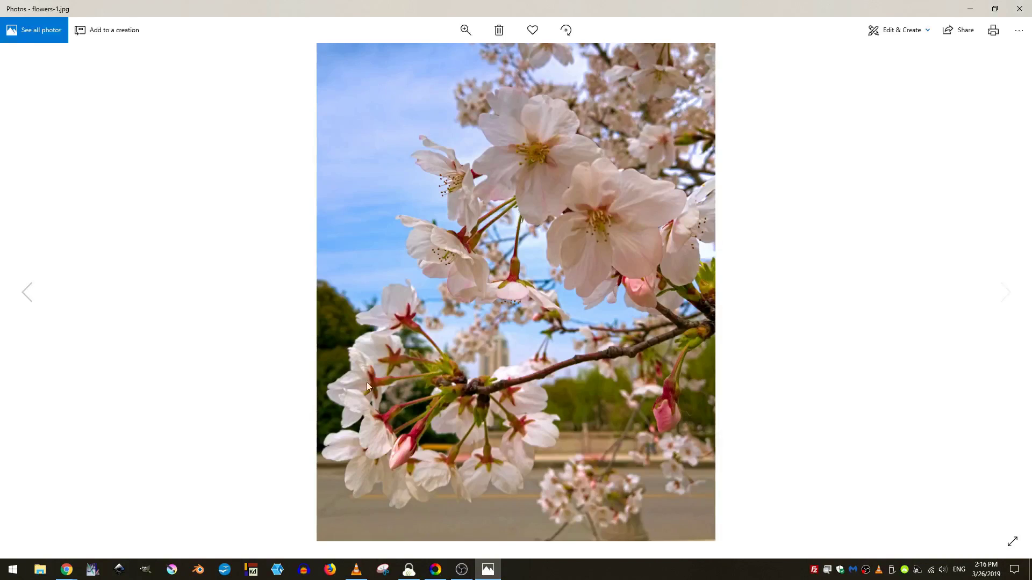